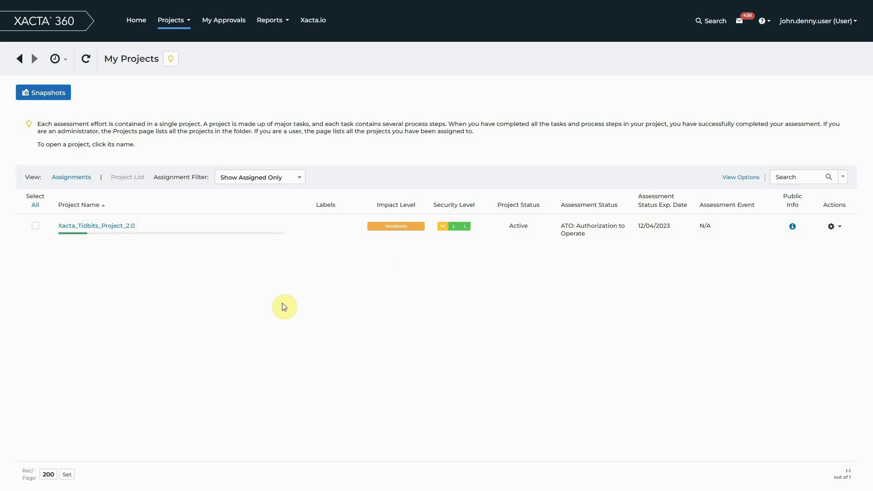
- Open the Controls Implementation step of the Security Control Implementation task in the Xacta_Tidbits_Project_2.0 project
click(104, 230)
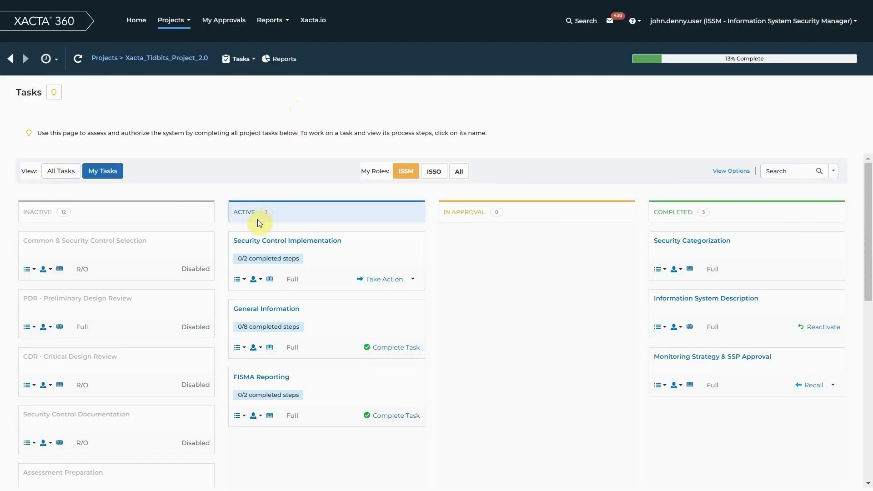
click(324, 244)
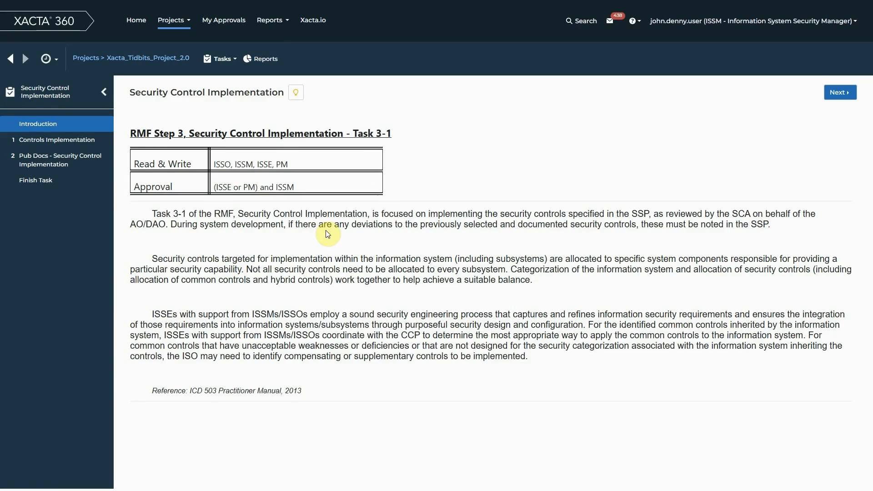
click(84, 148)
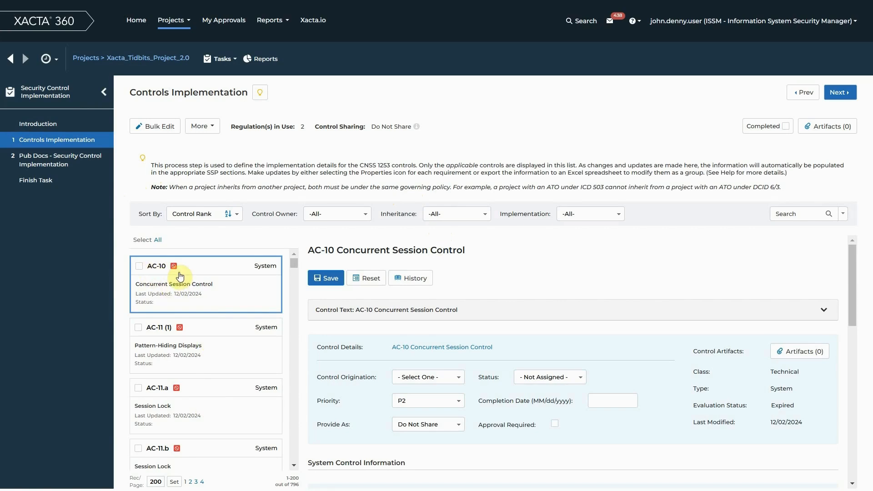
- View the details of control AC-11 (1) Pattern-Hiding Displays and return to AC-10 Concurrent Session Control
click(201, 347)
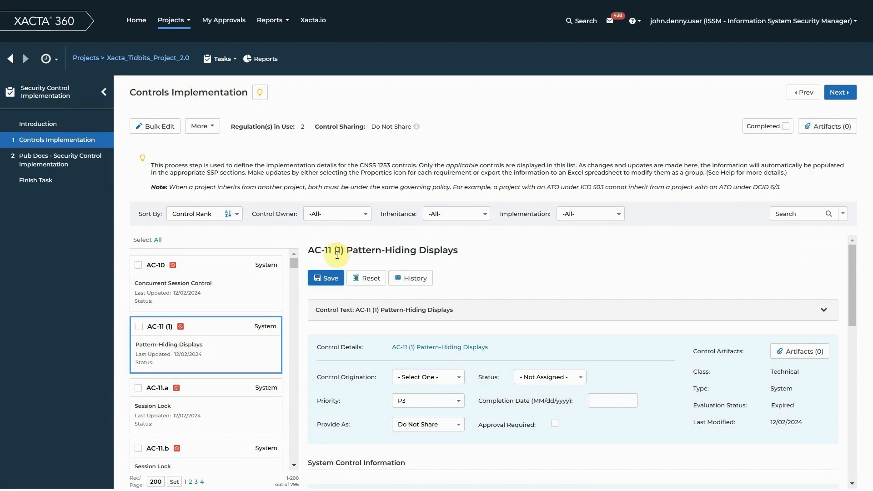
click(196, 284)
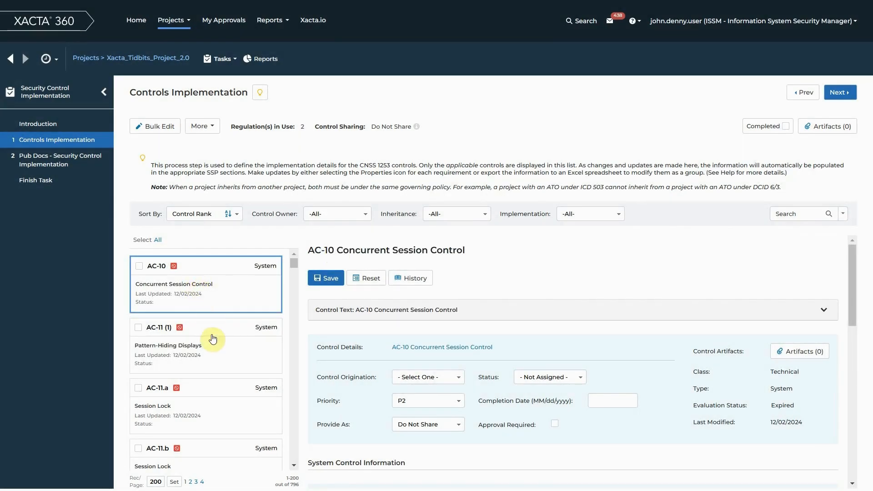
click(212, 337)
click(218, 287)
- Sort the controls list by Control ID and look through the sorted controls and their total count
click(239, 215)
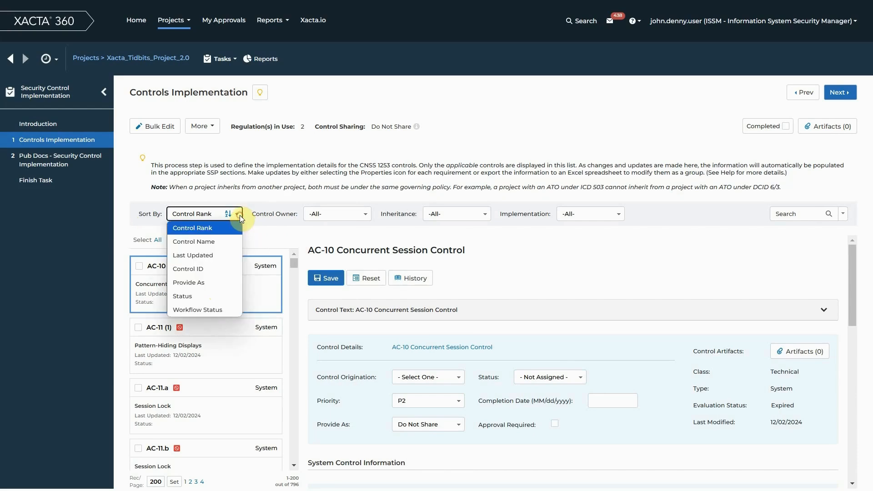
click(224, 271)
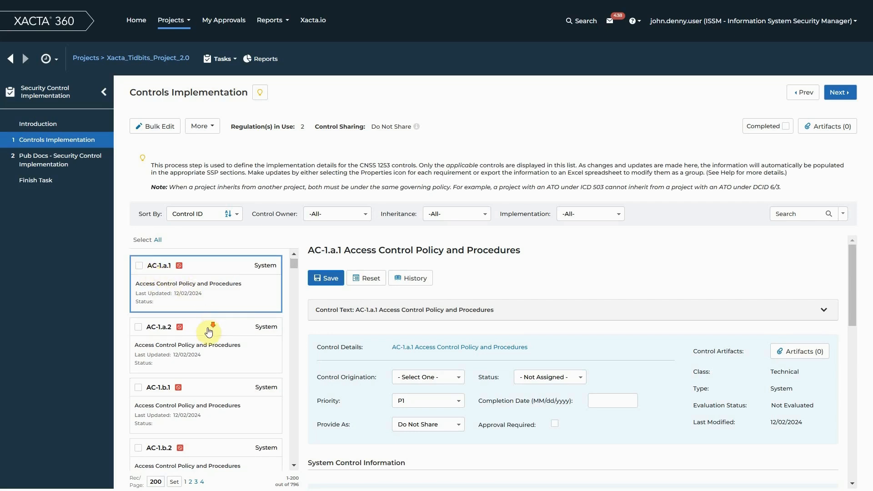
scroll(188, 291, down, 10)
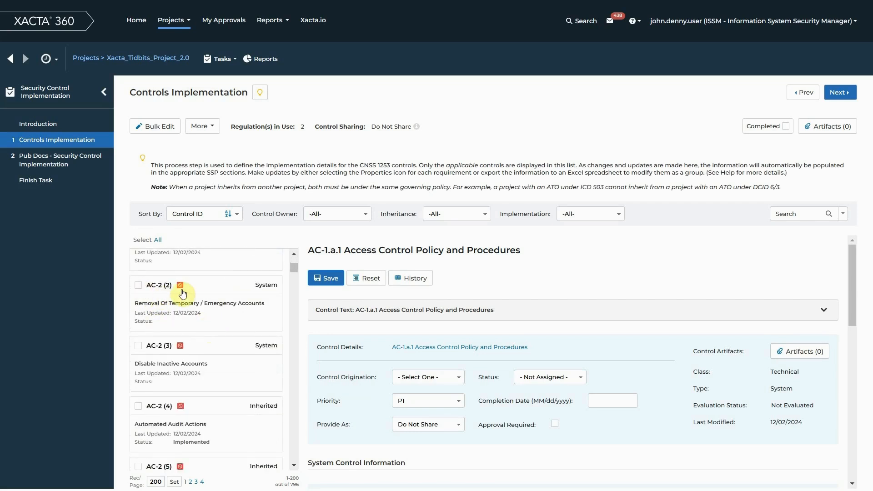
scroll(184, 302, down, 10)
scroll(188, 322, down, 10)
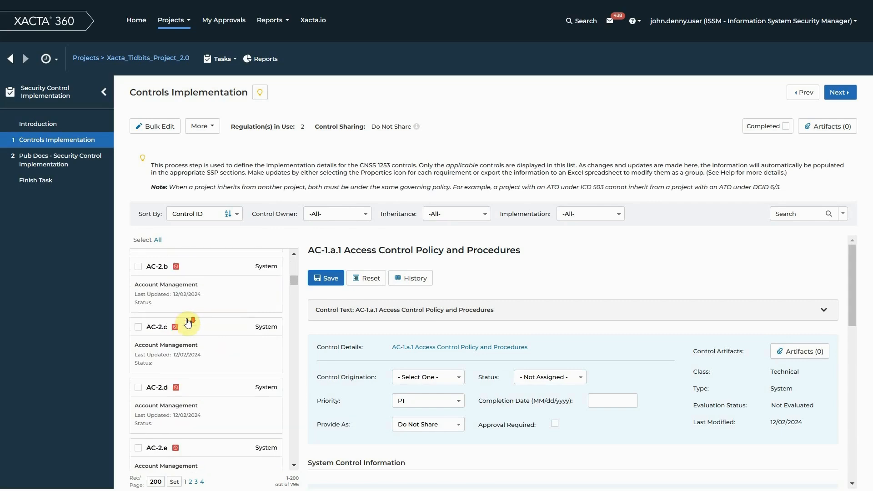
scroll(224, 357, down, 5)
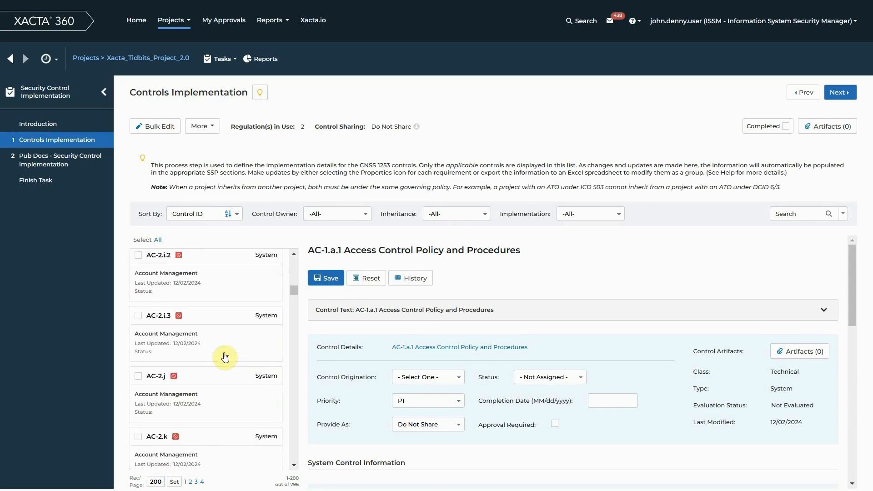
scroll(196, 351, down, 5)
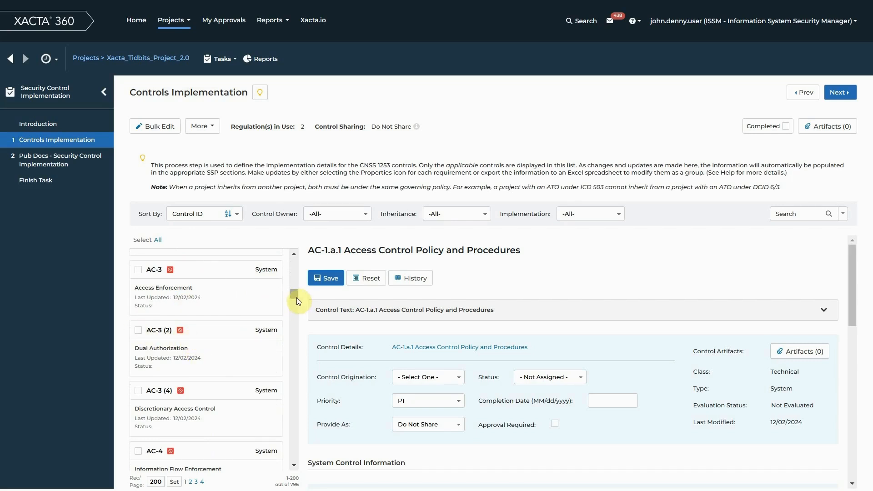
drag(294, 293, 294, 262)
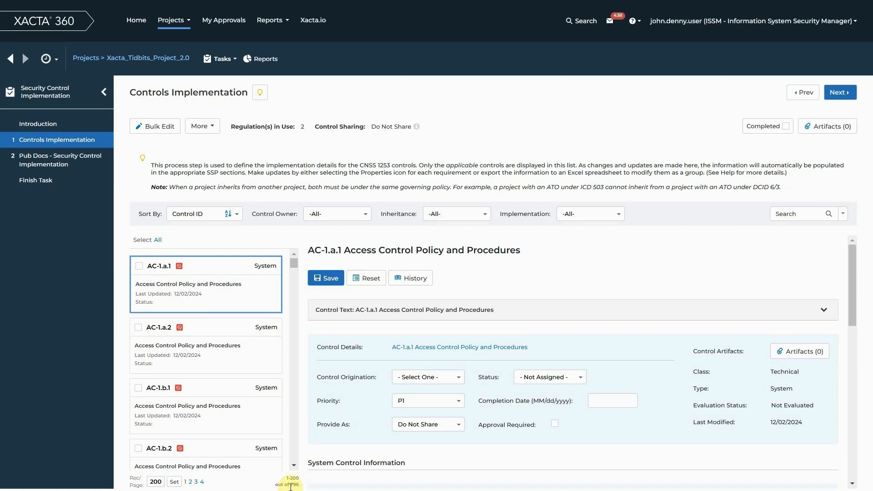
drag(293, 484, 300, 485)
click(371, 483)
- Filter the controls by inheritance to Inherited Only and review the filtered list and its count
click(486, 214)
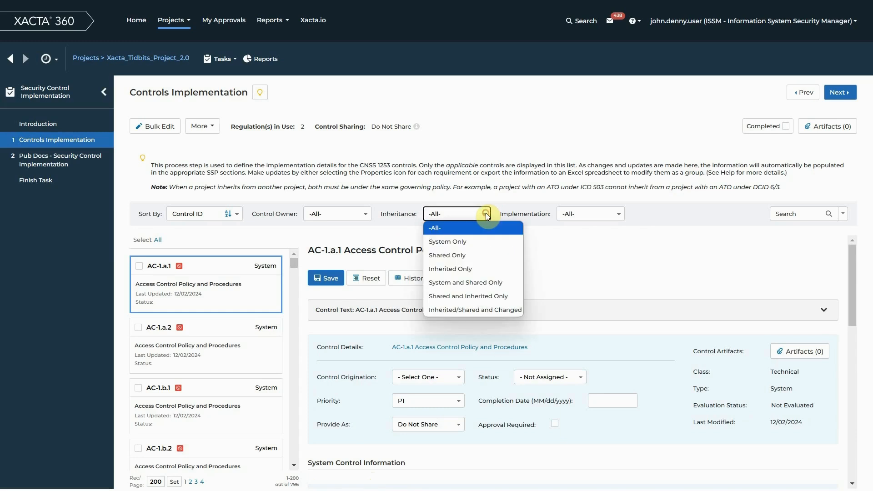
click(504, 269)
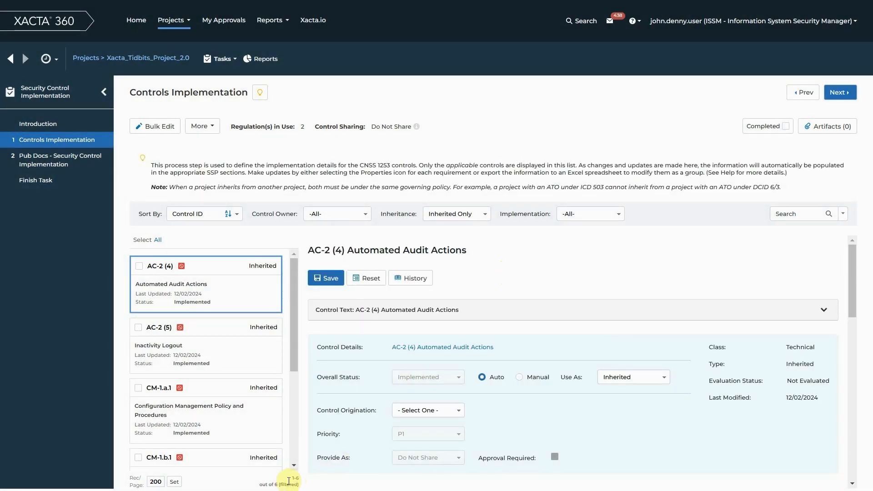
drag(274, 484, 304, 486)
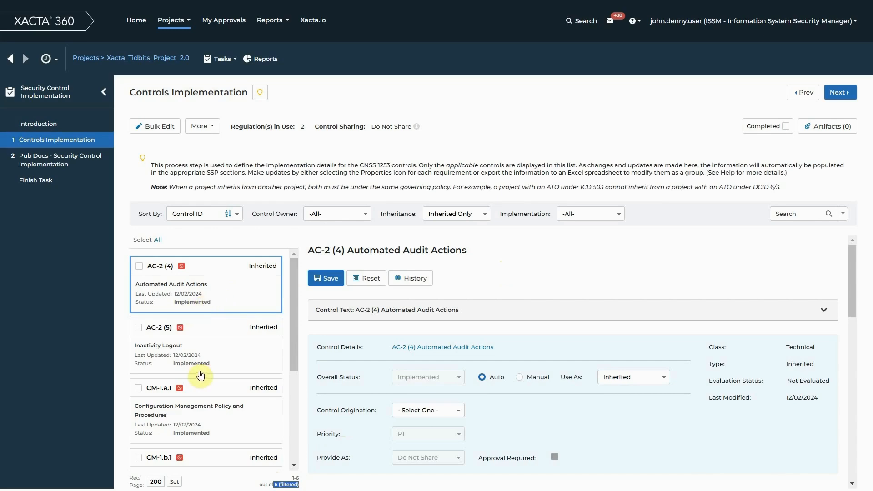
scroll(230, 329, down, 4)
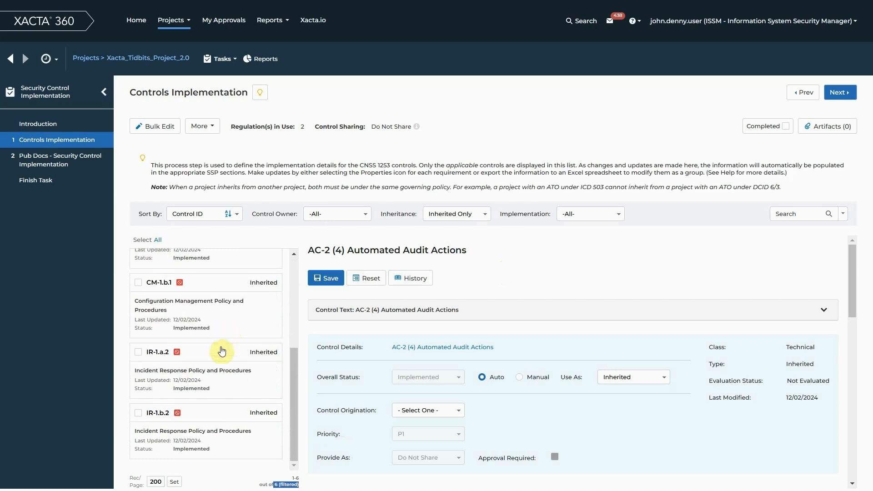
scroll(214, 440, up, 4)
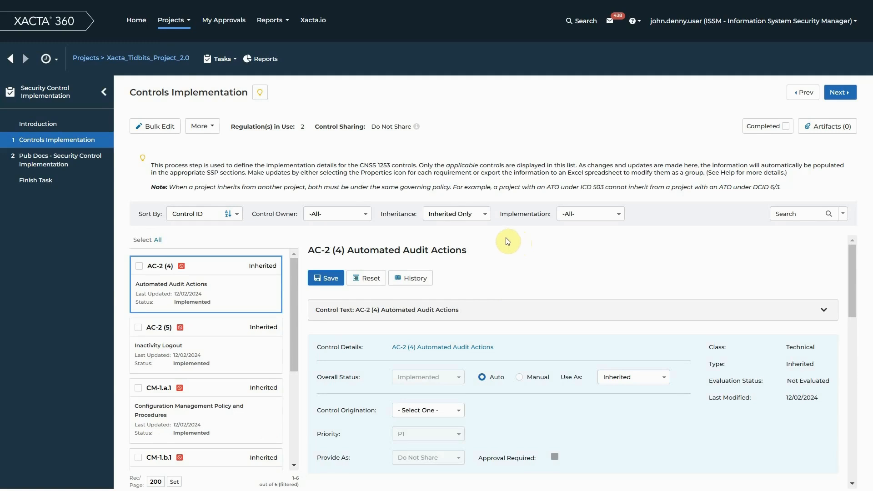
- Change the inheritance filter to System Only and check the filtered controls and their count
click(486, 215)
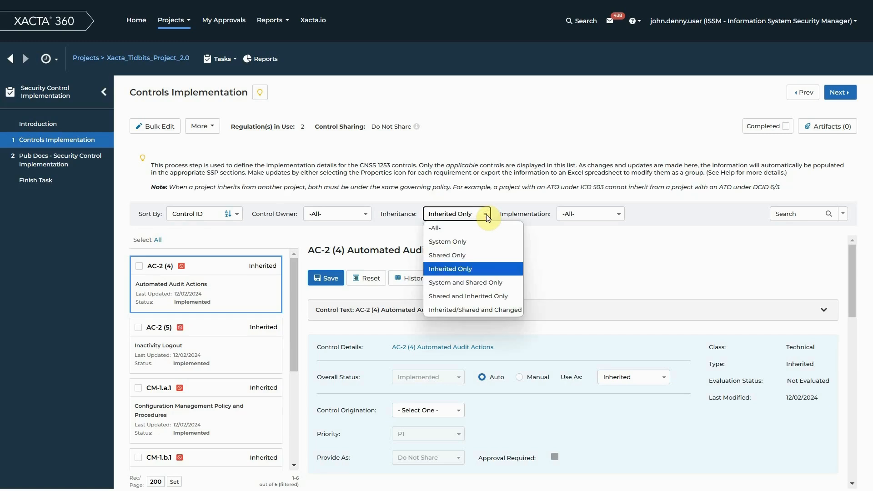
click(490, 243)
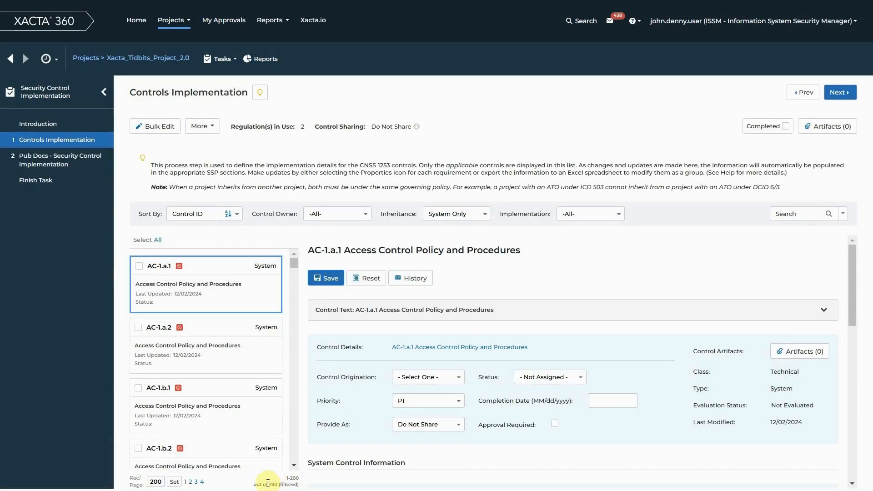
drag(266, 485, 281, 486)
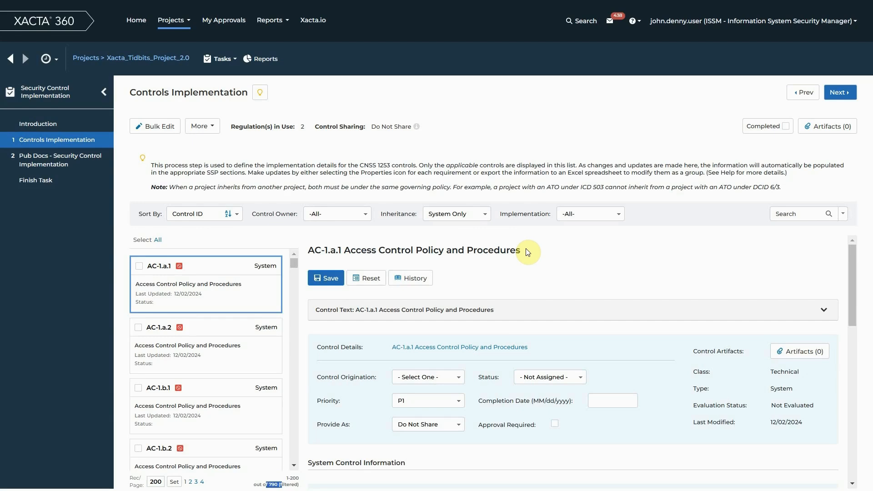
click(354, 252)
scroll(219, 309, down, 5)
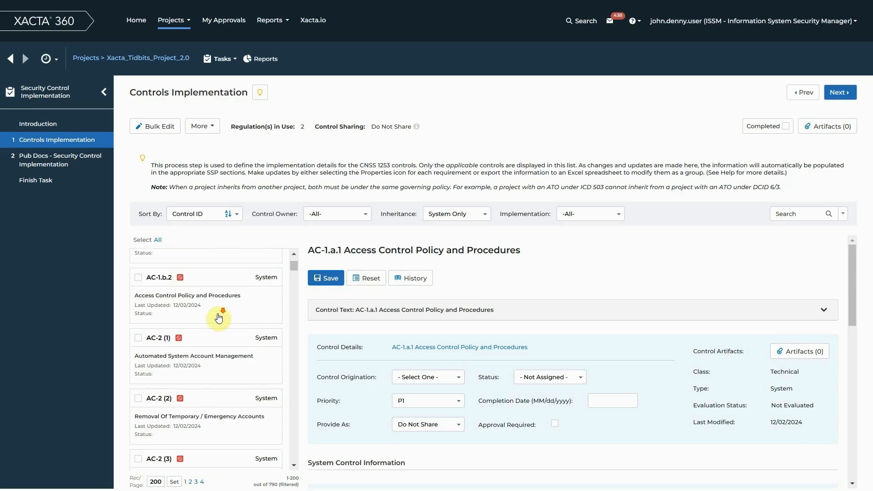
scroll(217, 320, up, 5)
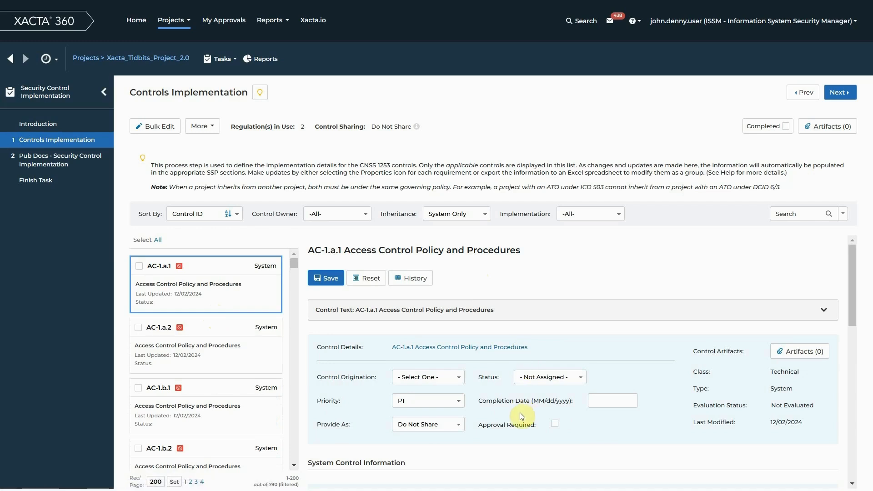
- Read the control details of AC-1.a.1 Access Control Policy and Procedures, including its stated requirement and tests, and close them
click(469, 349)
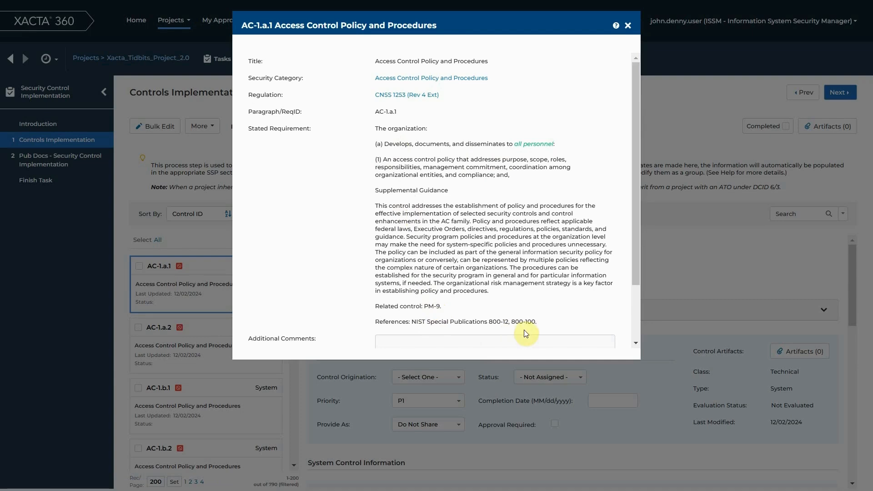
scroll(530, 259, down, 1)
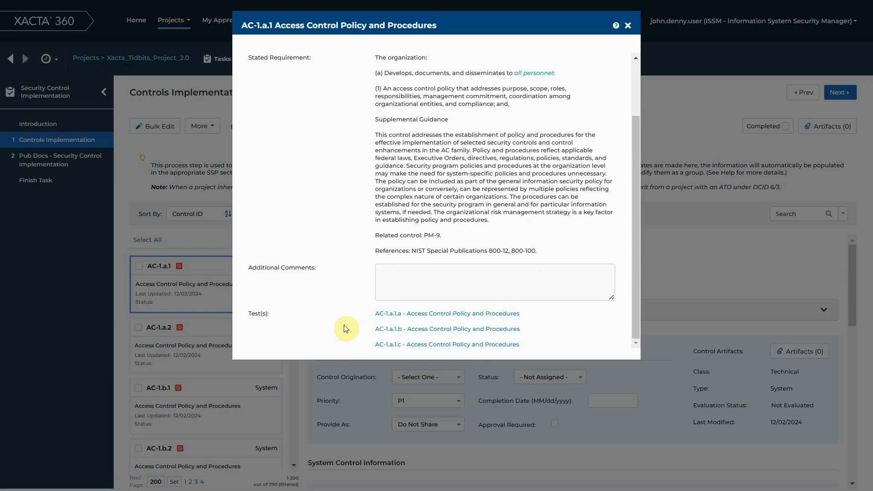
scroll(569, 134, up, 3)
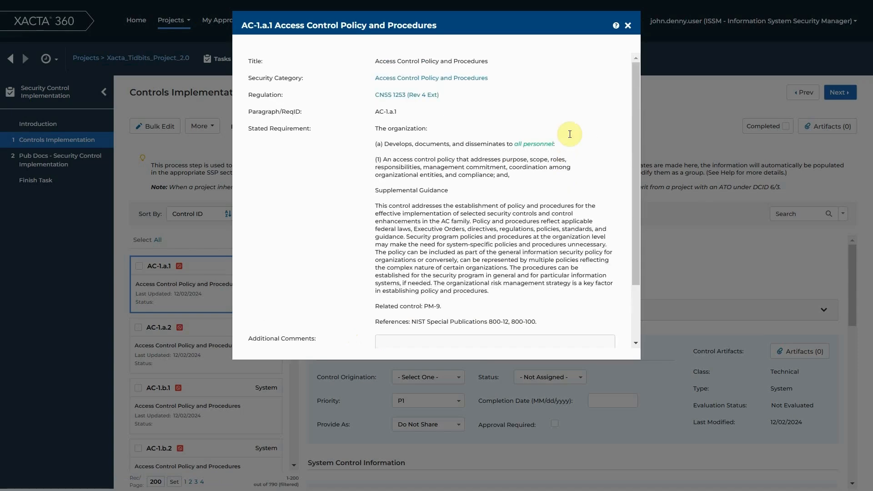
click(628, 26)
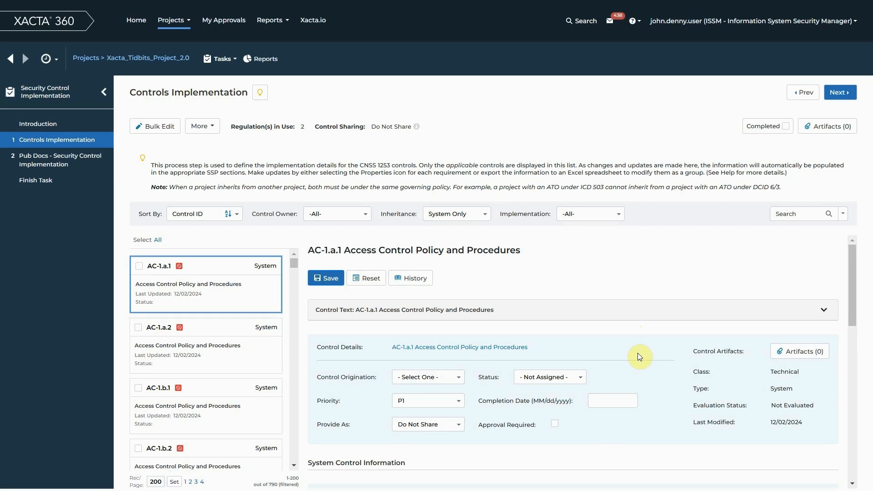
- Set the status of control AC-1.a.1 to Implemented with a completion date of 12/02/2024
scroll(639, 348, down, 2)
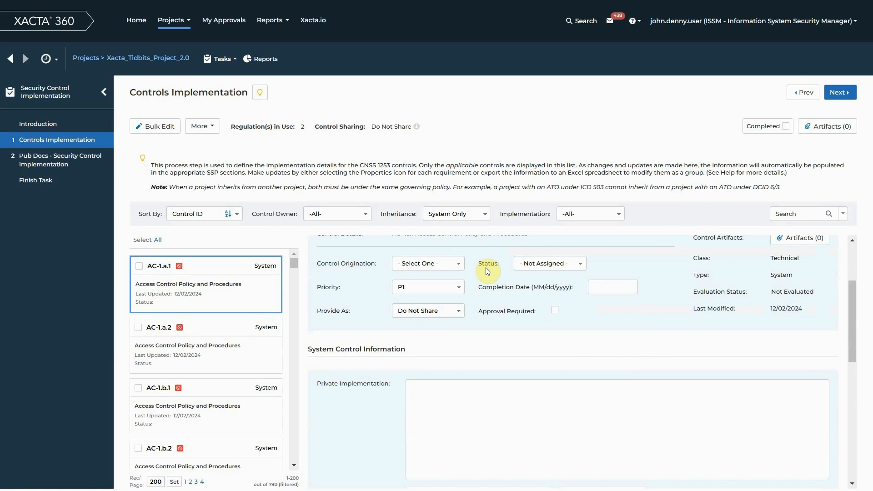
click(557, 268)
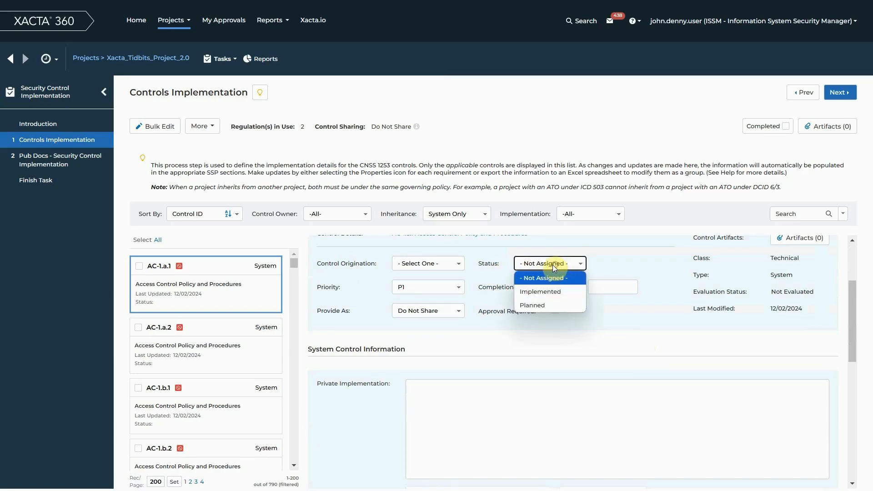
click(545, 292)
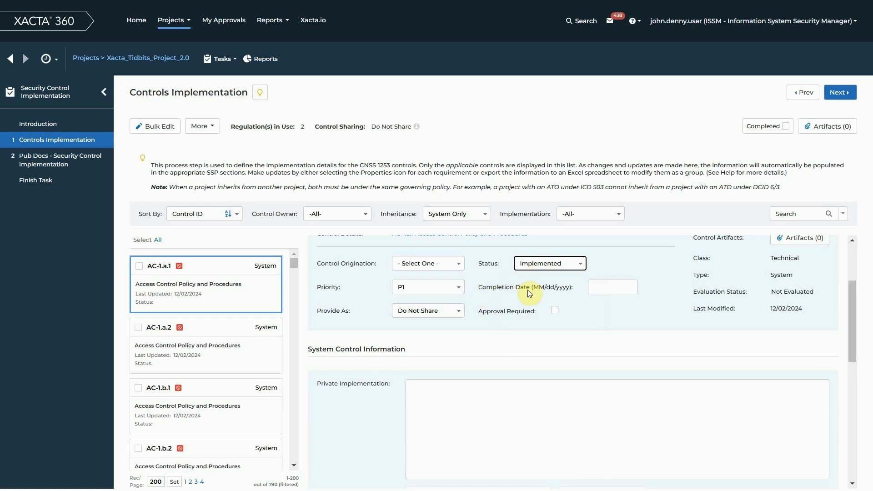
click(603, 287)
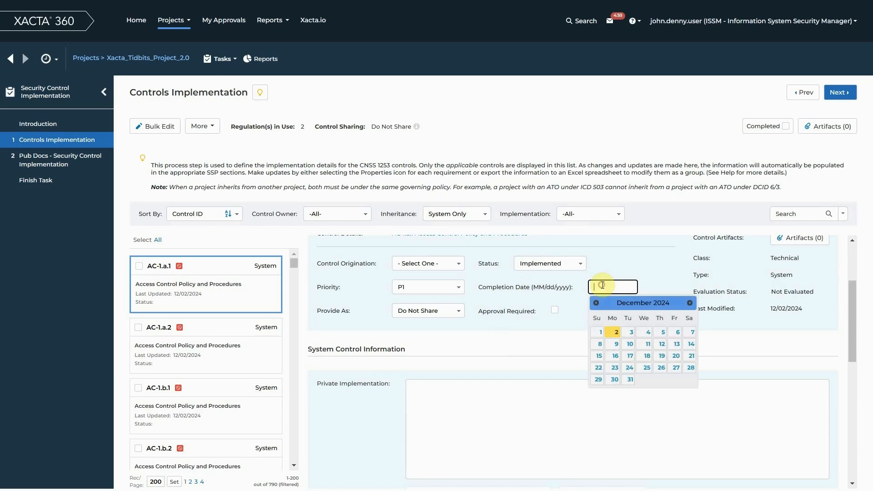
click(613, 337)
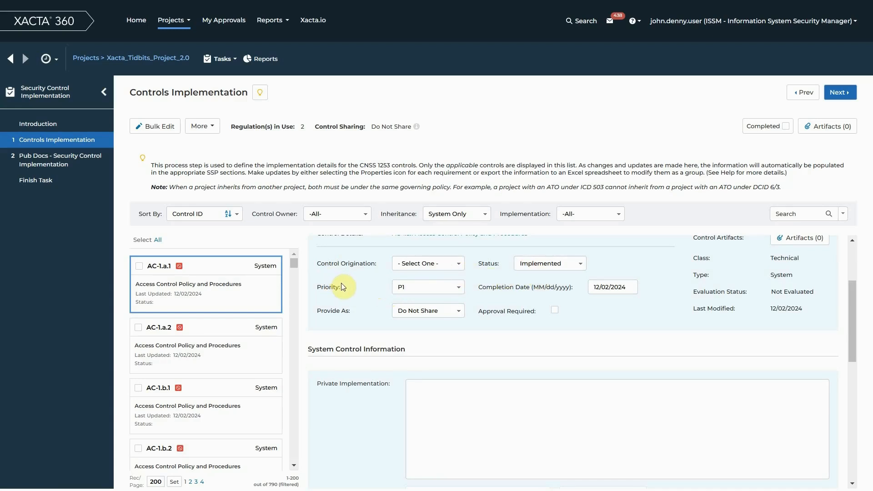
- Enter "Access Control Policy and Procedures in place for this control." as the private implementation of AC-1.a.1
scroll(343, 287, down, 1)
scroll(342, 287, down, 1)
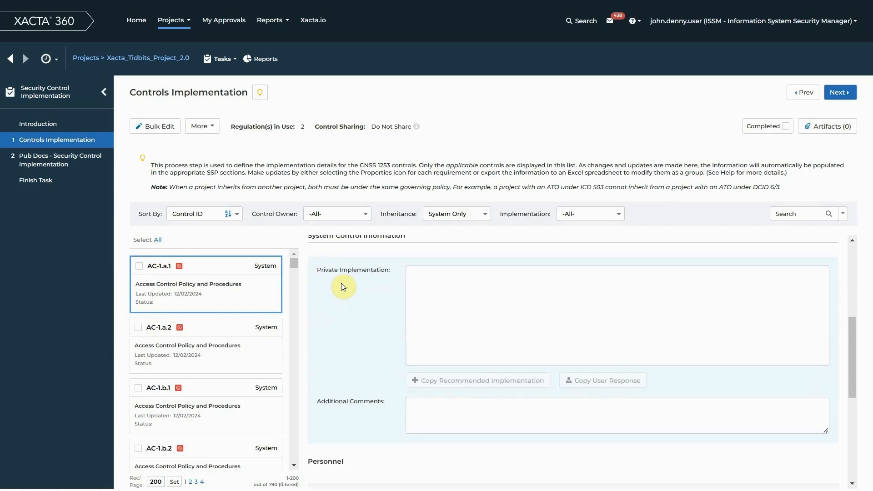
scroll(343, 286, up, 1)
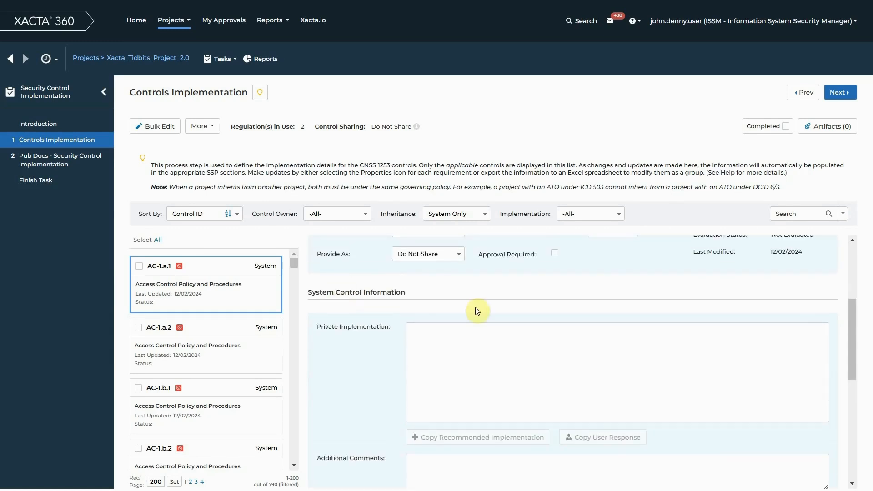
drag(853, 327, 855, 339)
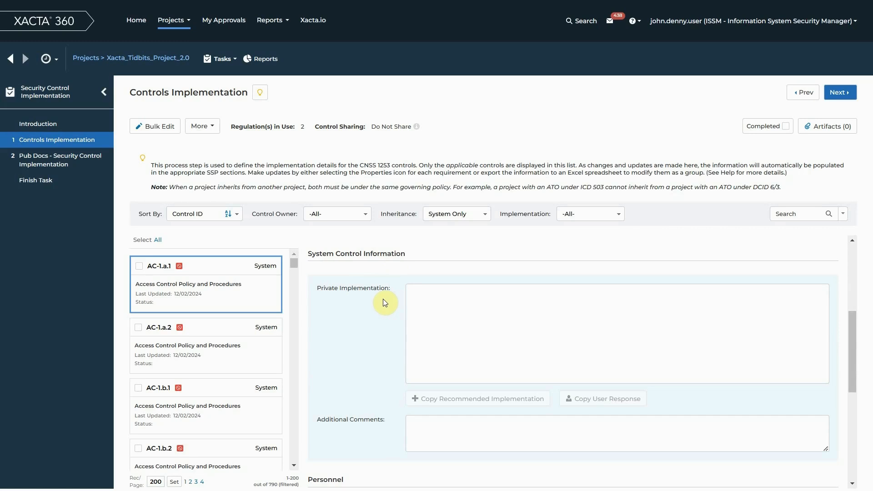
click(448, 313)
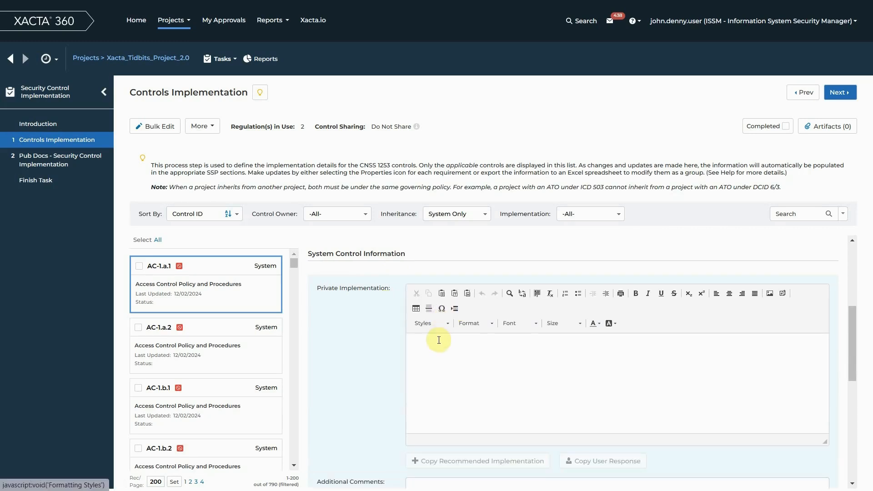
click(448, 353)
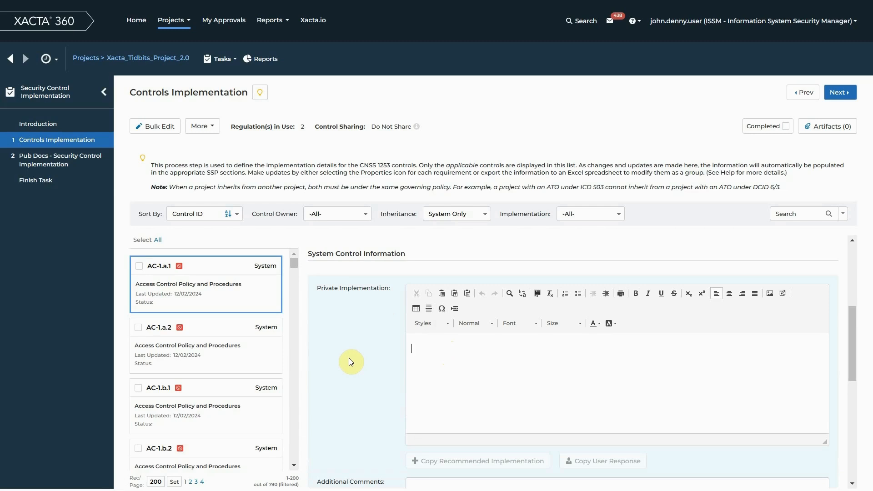
text(Access Control Policy and Procedure)
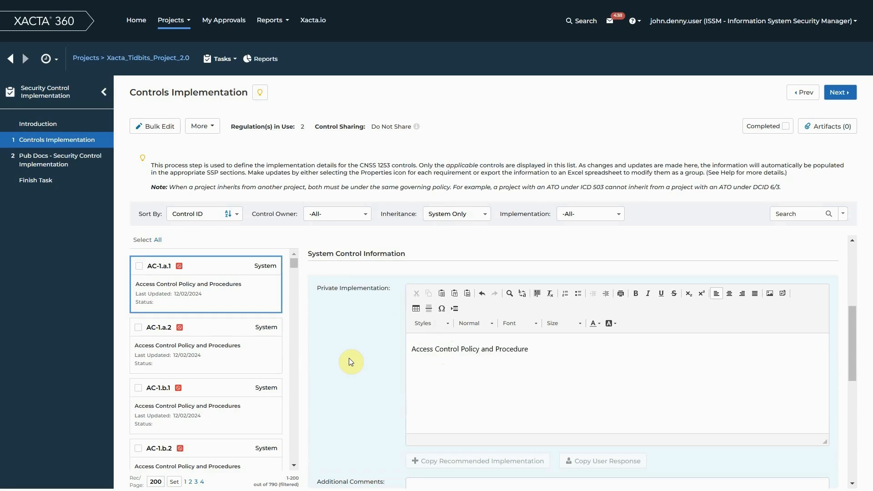
text(s in place for this con)
text(l.)
- Review the additional comments, control owners, responsible entities and mapping sections of AC-1.a.1
scroll(354, 349, down, 3)
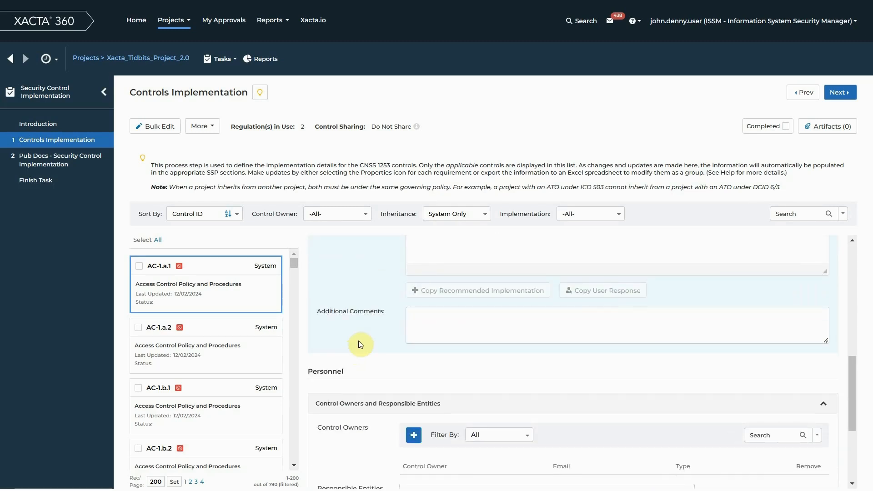
click(416, 322)
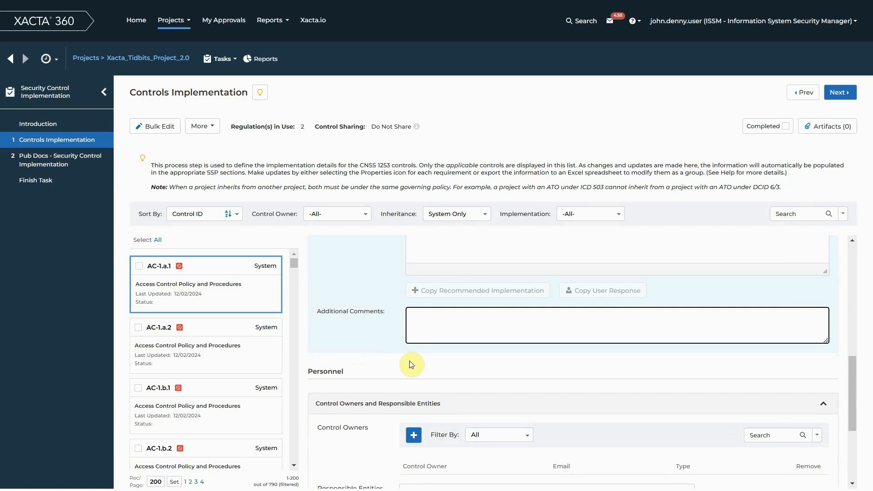
scroll(365, 329, down, 2)
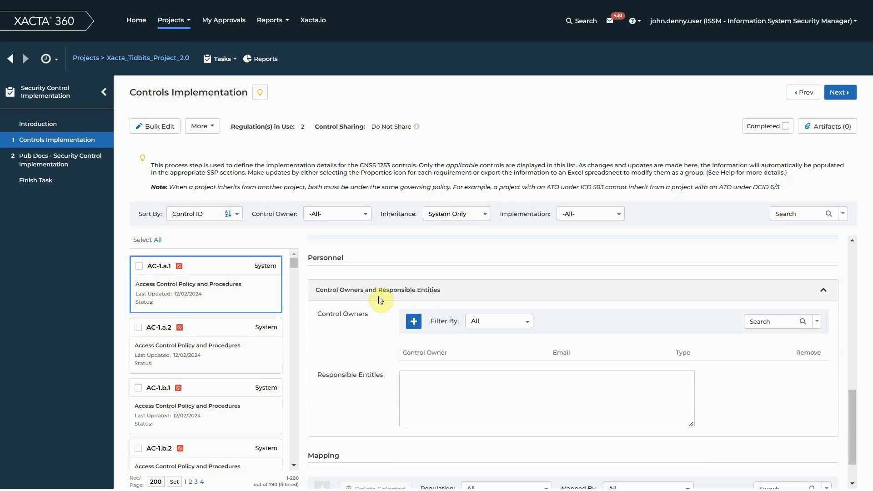
scroll(380, 299, down, 1)
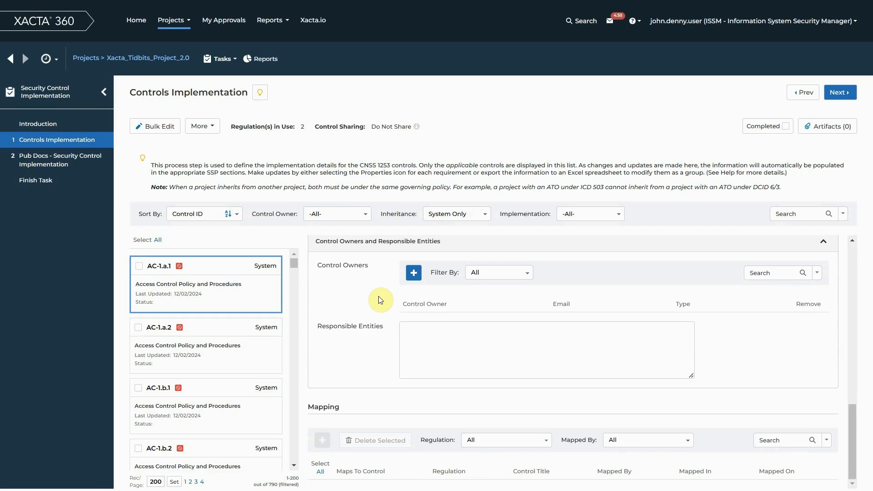
- Save the implementation details entered for control AC-1.a.1
scroll(381, 300, up, 5)
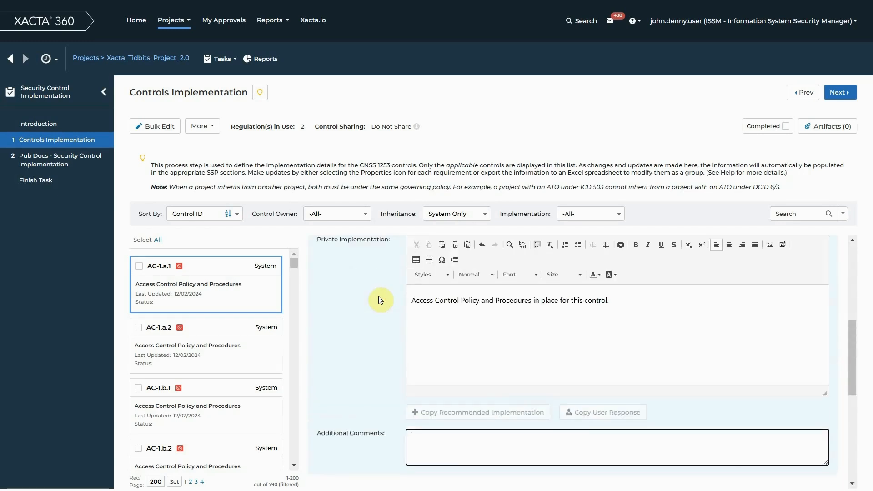
scroll(380, 299, up, 1)
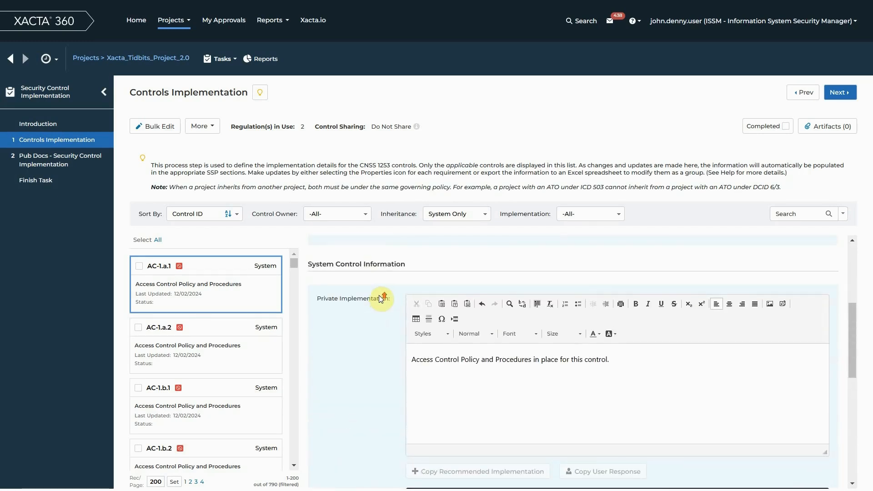
scroll(380, 298, up, 2)
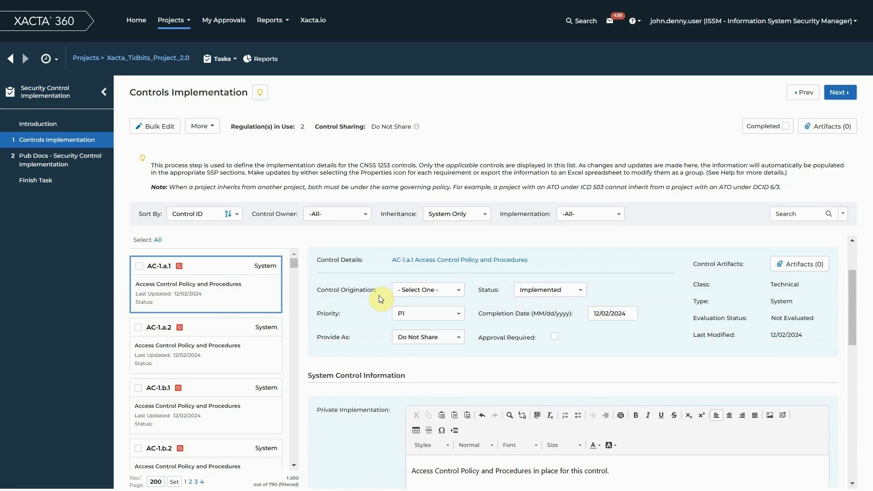
scroll(381, 298, up, 2)
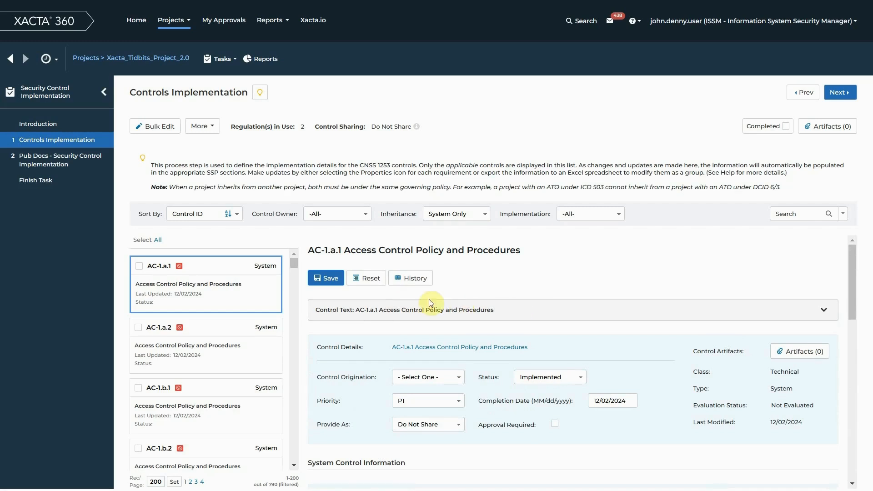
click(330, 284)
click(329, 279)
- Look through the list of system-only controls below AC-1.a.1 and return to its beginning
scroll(215, 328, down, 1)
scroll(215, 328, down, 5)
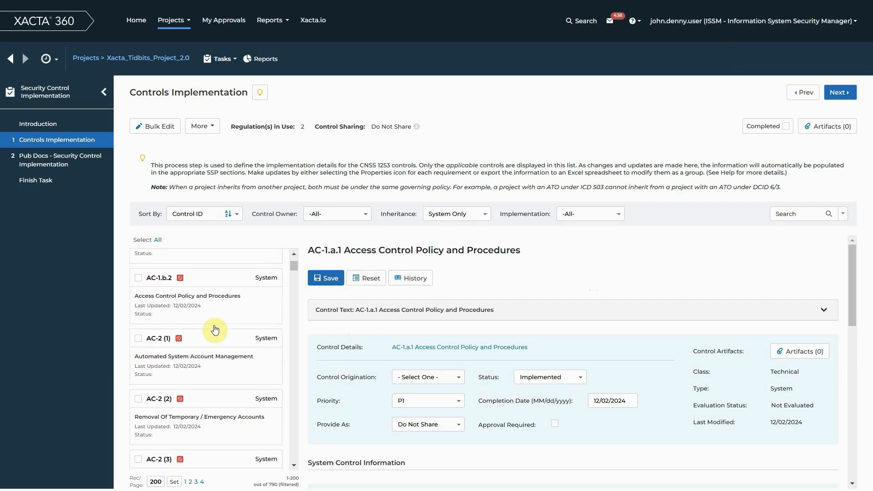
scroll(215, 329, up, 2)
scroll(215, 328, up, 1)
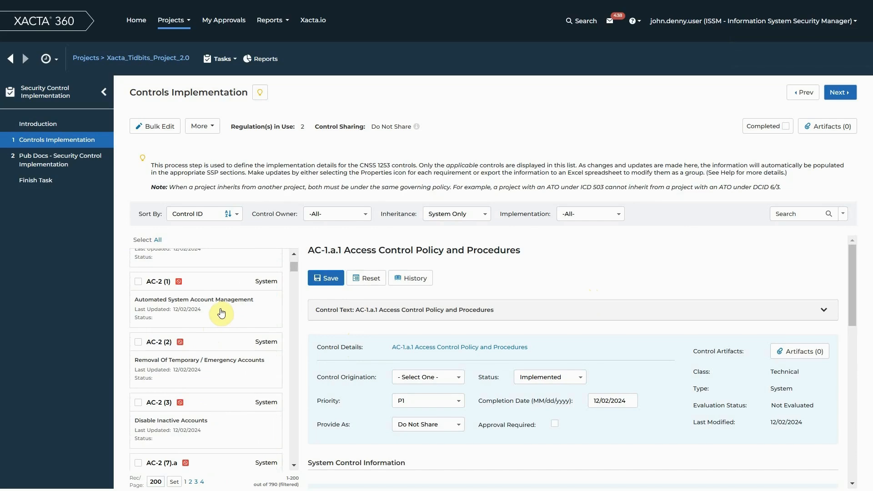
scroll(222, 313, down, 3)
scroll(221, 312, down, 6)
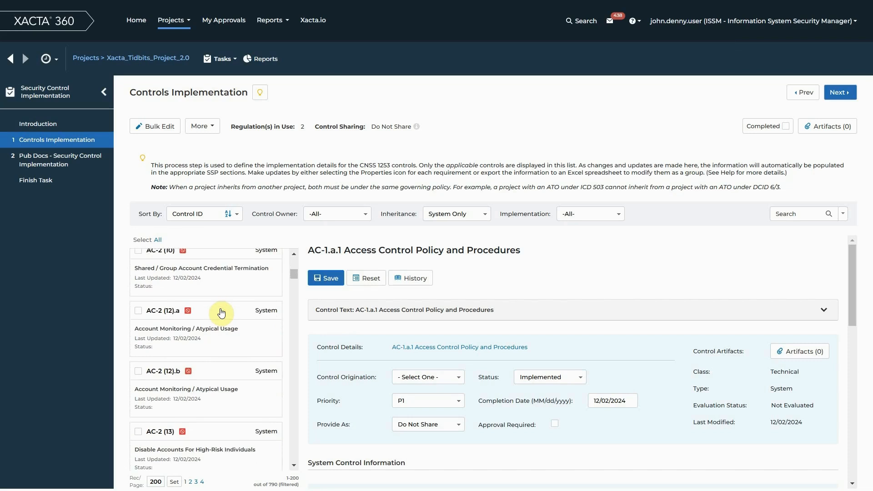
scroll(221, 313, down, 2)
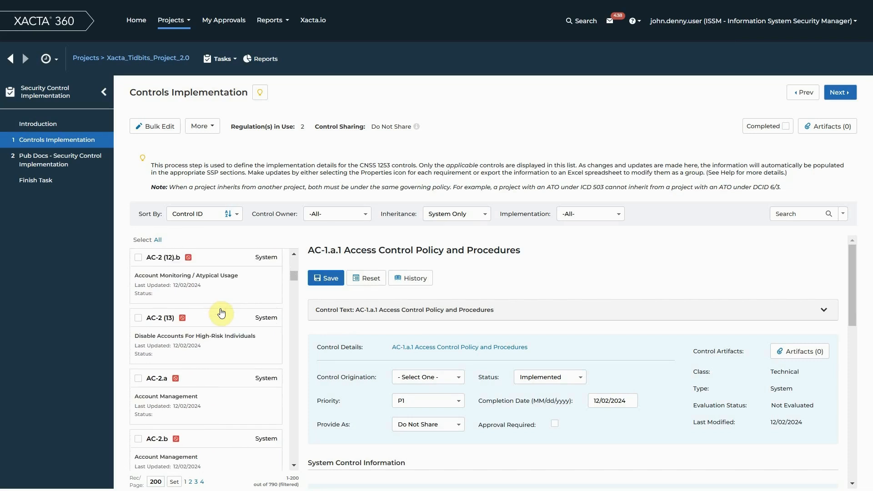
scroll(222, 312, up, 15)
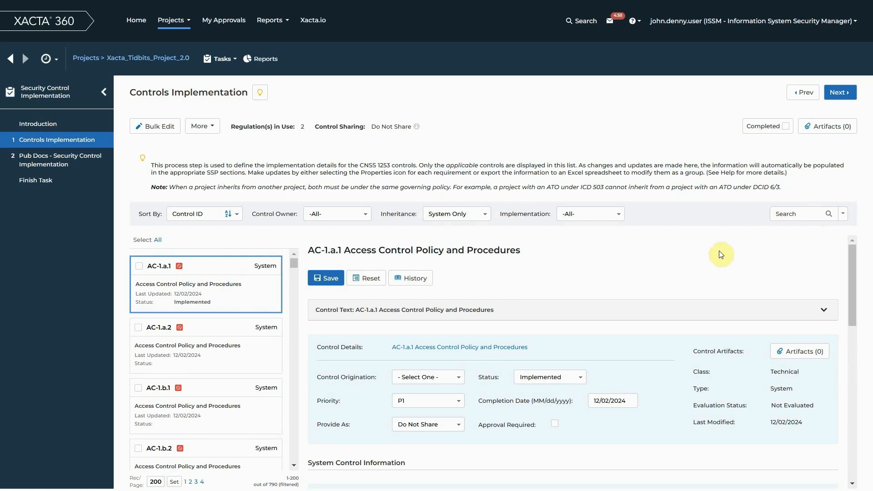
- Search the controls for "incident response" and check the title of IR-1.a.1 Incident Response Policy and Procedures
click(785, 213)
text(incid)
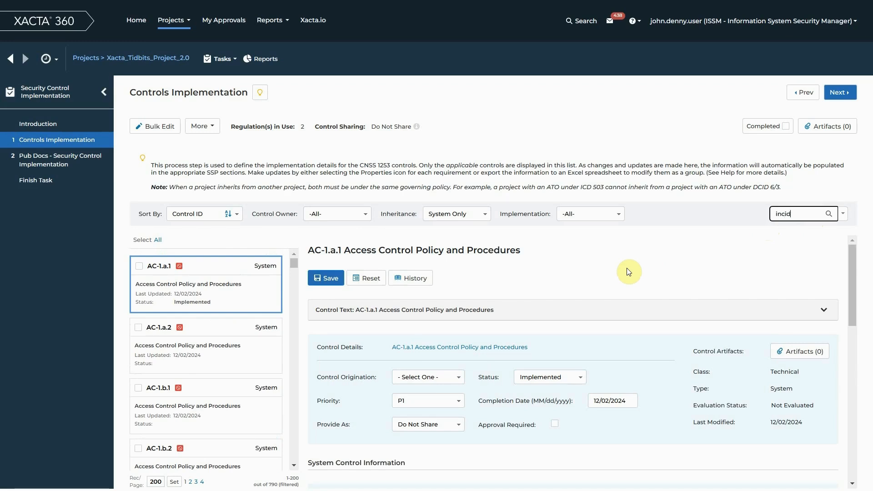
text(ent response)
key(Return)
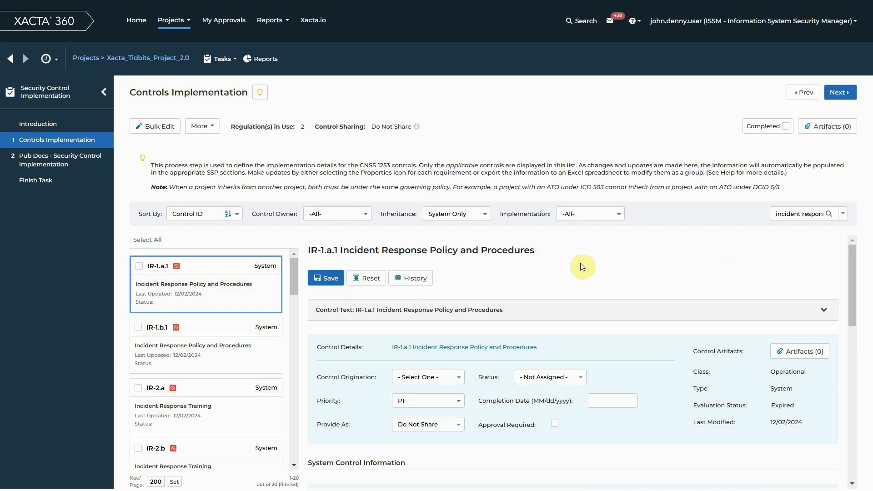
scroll(580, 266, down, 2)
scroll(580, 266, up, 2)
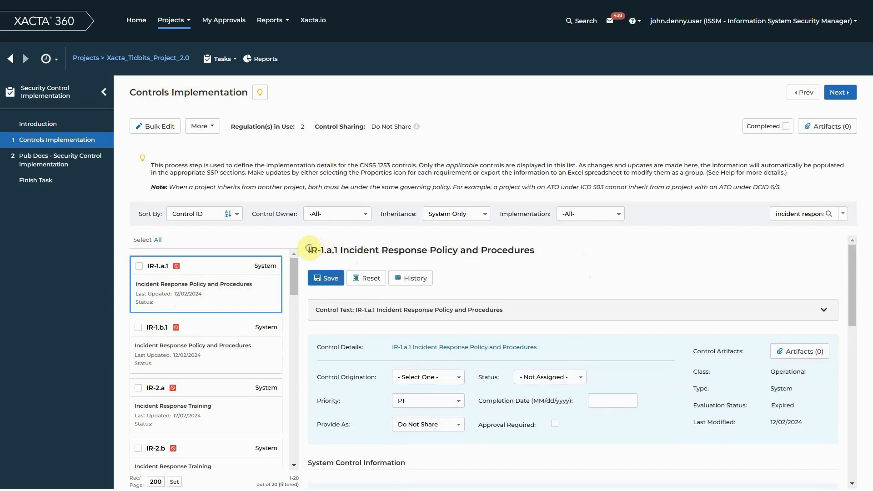
drag(308, 248, 532, 255)
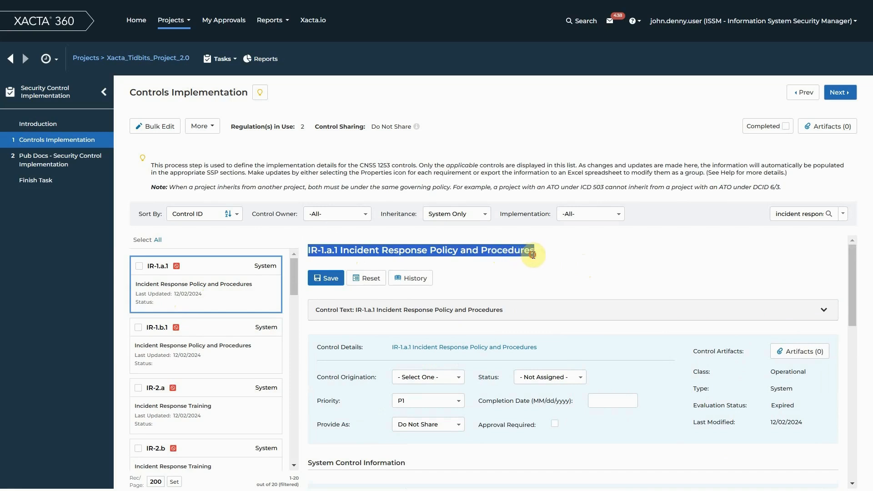
click(493, 274)
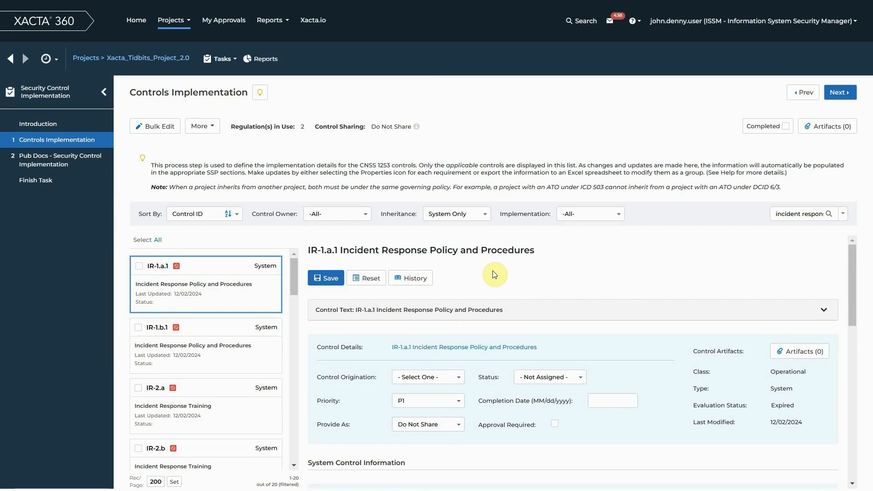
- Set the status of IR-1.a.1 to Planned, check the priority options and choose P1
scroll(495, 274, down, 2)
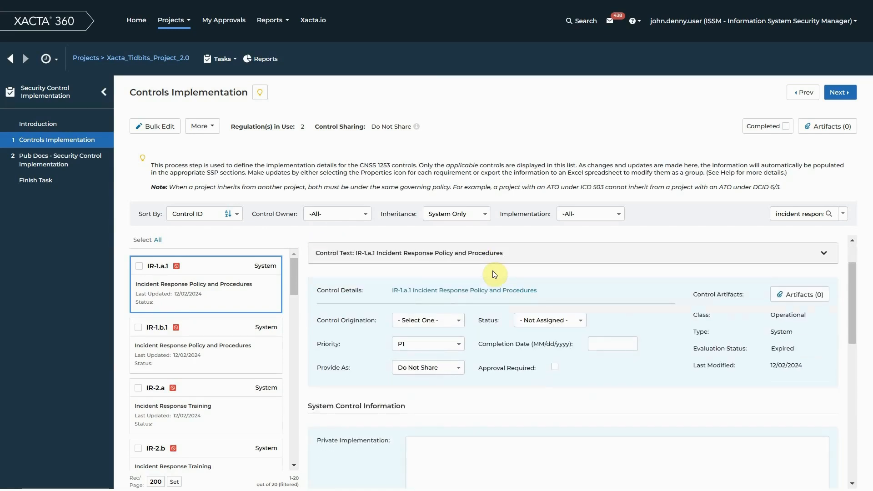
scroll(494, 274, up, 1)
click(573, 323)
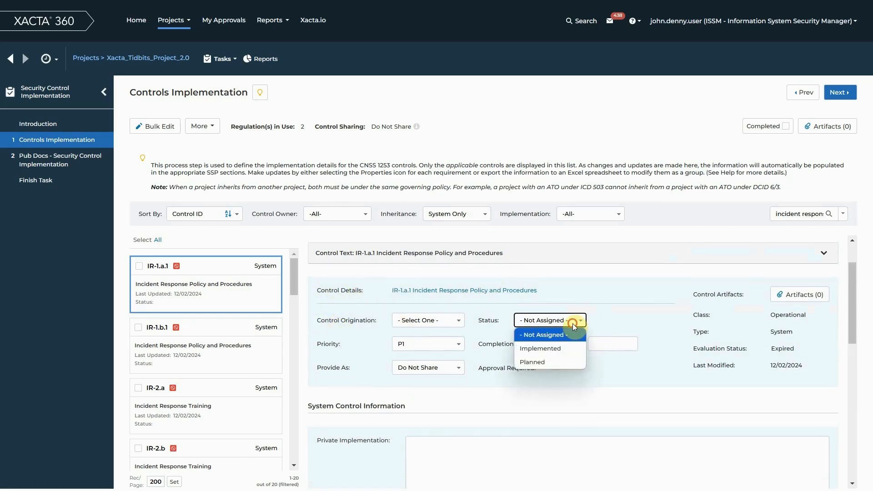
click(559, 368)
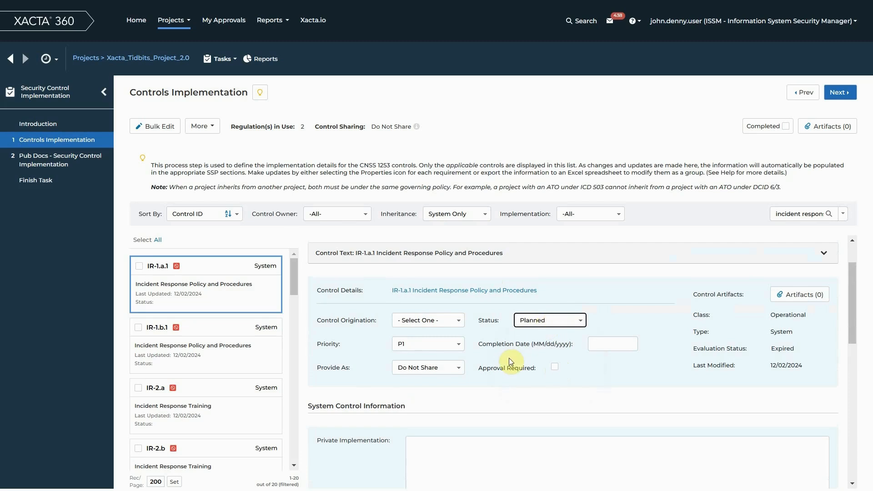
click(499, 349)
click(406, 346)
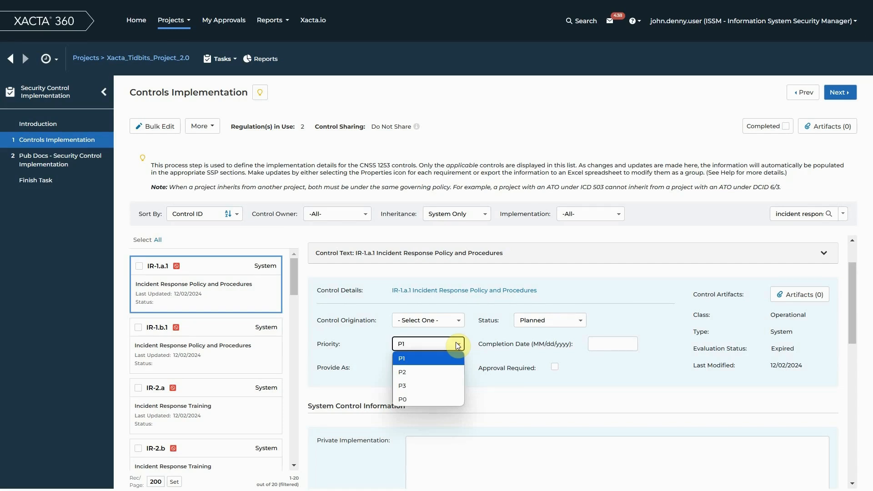
click(443, 358)
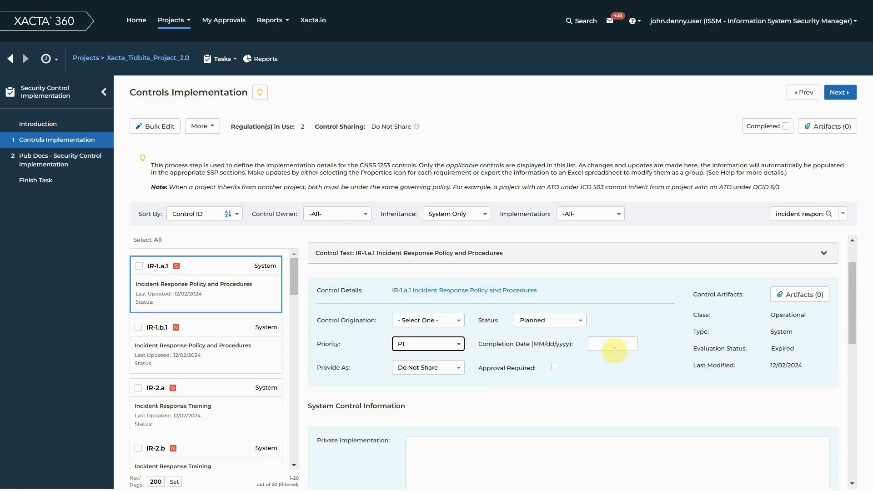
click(353, 345)
- Begin the private implementation of IR-1.a.1 with "In the process of writing the Incident Response Policy."
scroll(352, 344, down, 3)
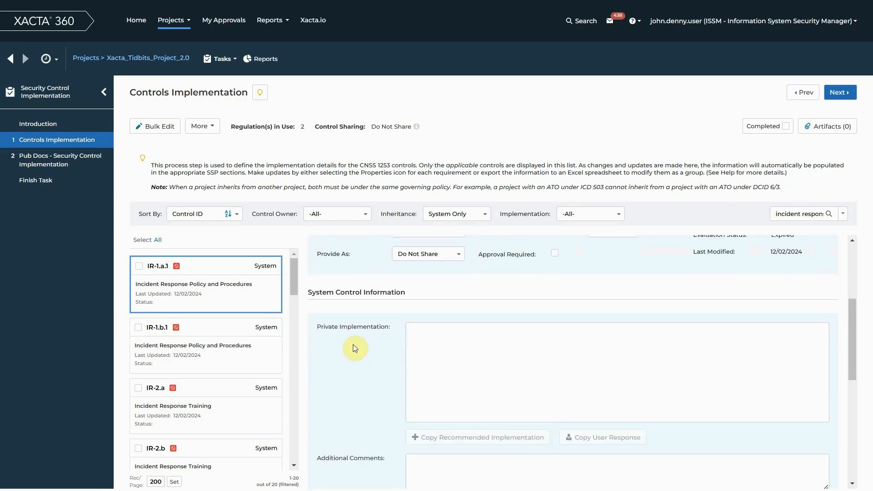
click(441, 351)
click(426, 391)
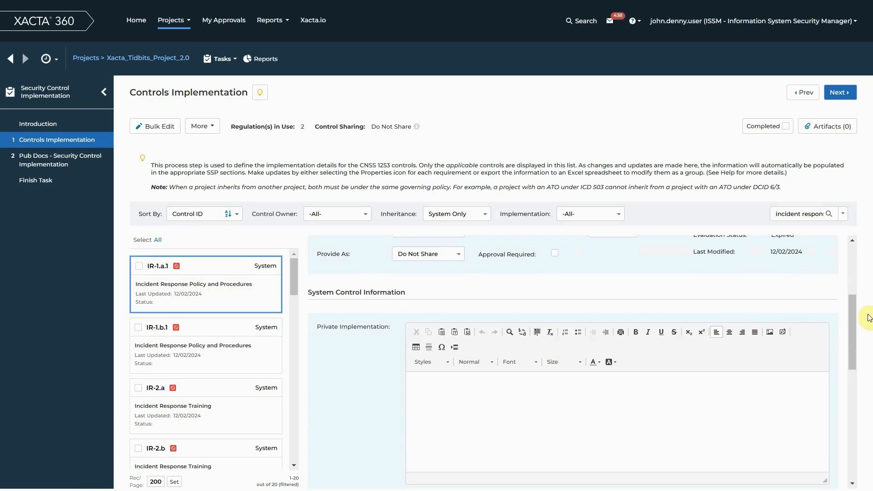
drag(852, 310, 854, 327)
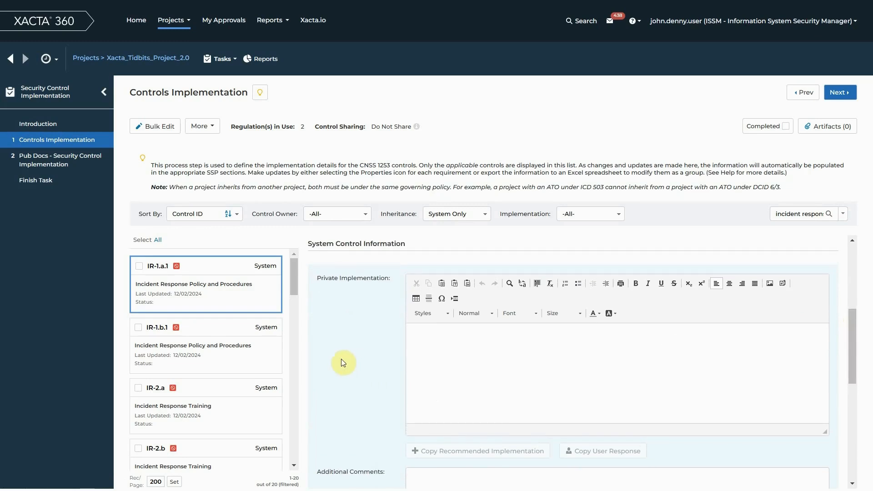
text(In the process of writing the )
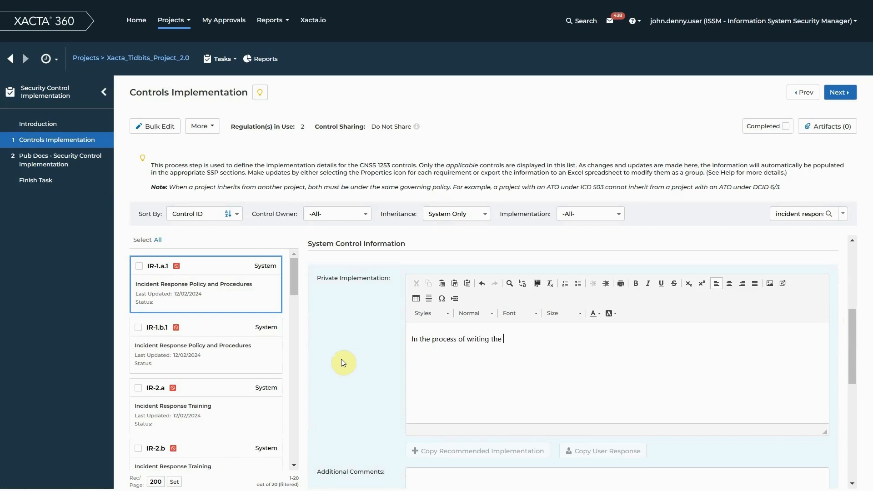
text(Incident Response Policy.  Pla)
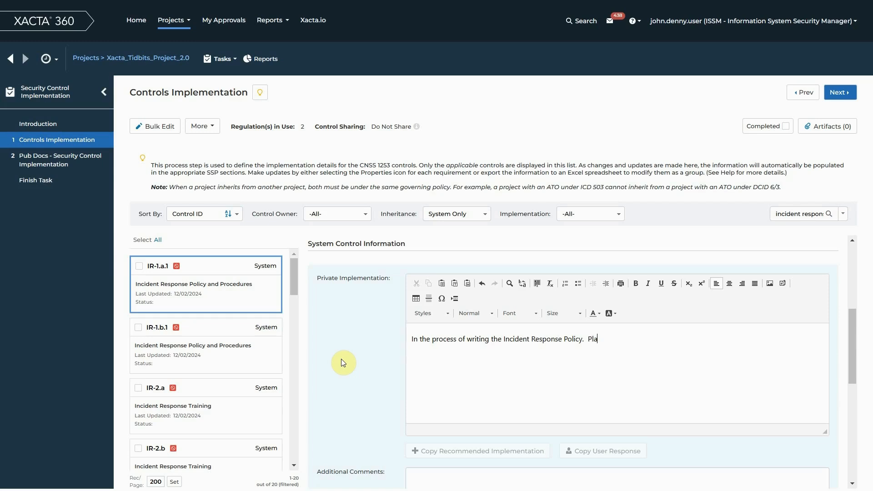
- Complete the private implementation text of IR-1.a.1 with the sentence "Estimated completion date is 15 January 2025."
key(BackSpace)
key(BackSpace)
key(BackSpace)
text(Estimated completion is)
key(BackSpace)
key(BackSpace)
key(BackSpace)
text(date is)
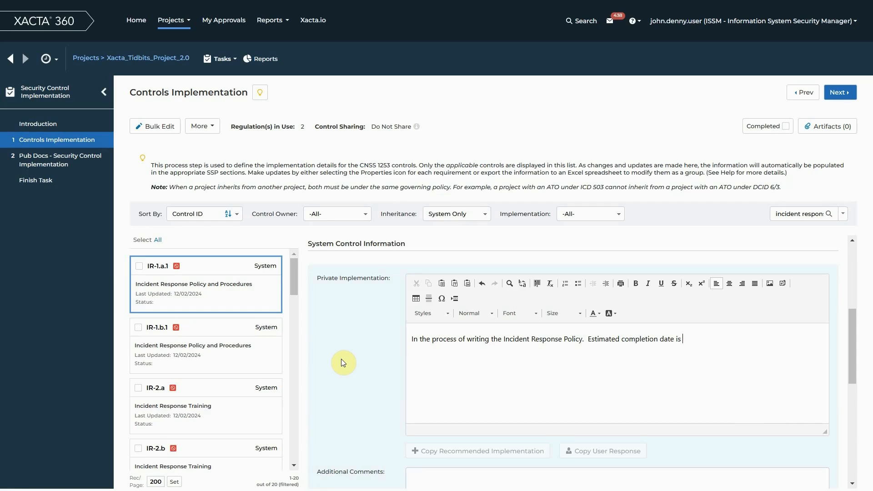
text(15 January 2025.)
- Look over the entered details of IR-1.a.1 and save the control
scroll(342, 360, down, 3)
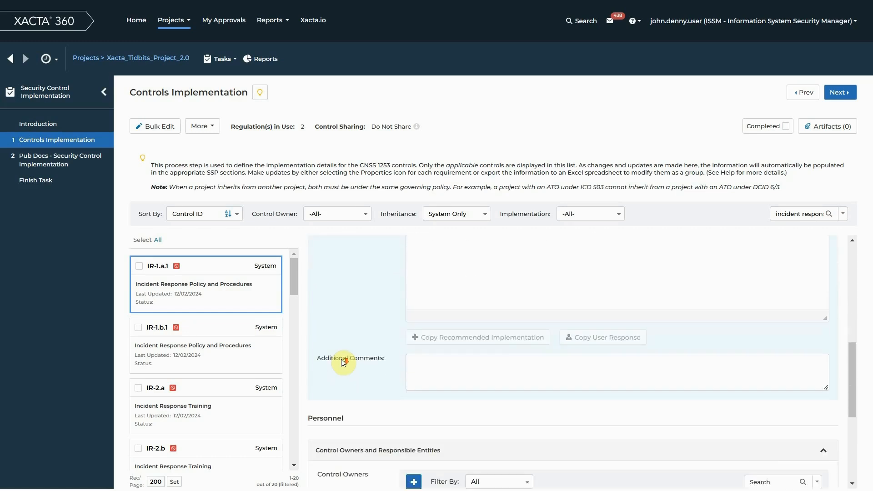
scroll(342, 361, up, 7)
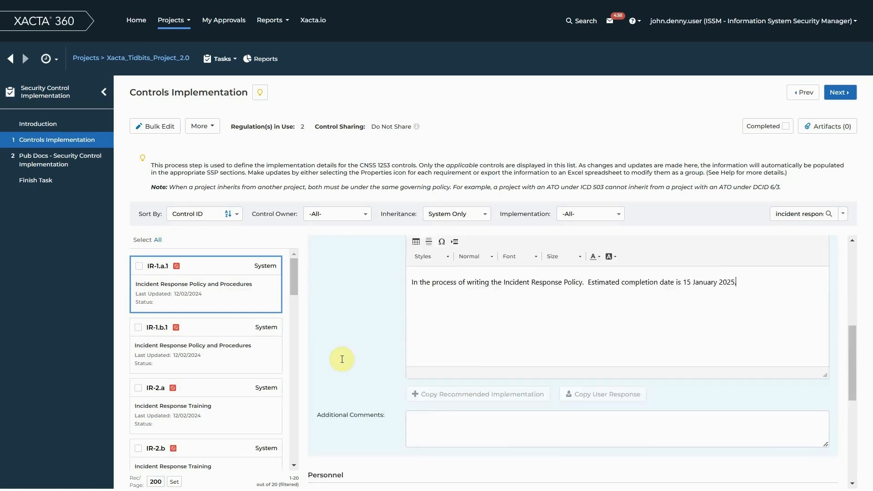
scroll(342, 359, up, 2)
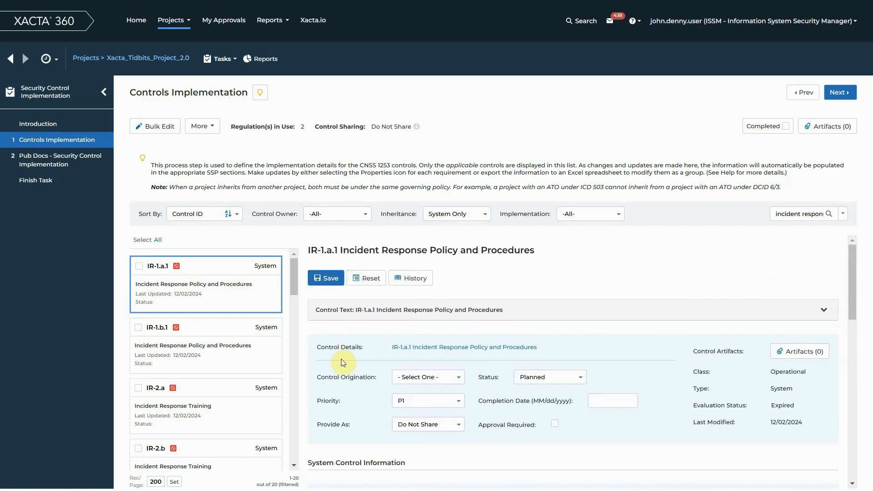
click(330, 284)
- Clear the "incident response" search so that all system-only controls are listed again
click(779, 214)
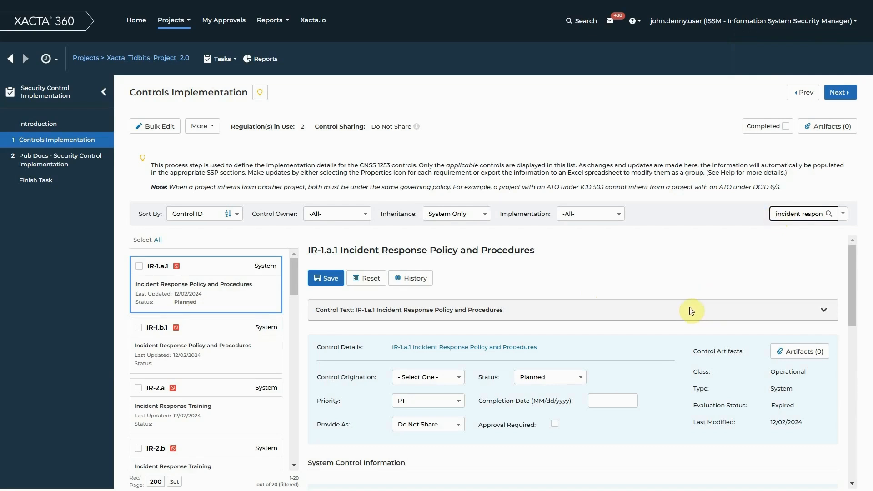
key(ctrl+a)
key(BackSpace)
key(Return)
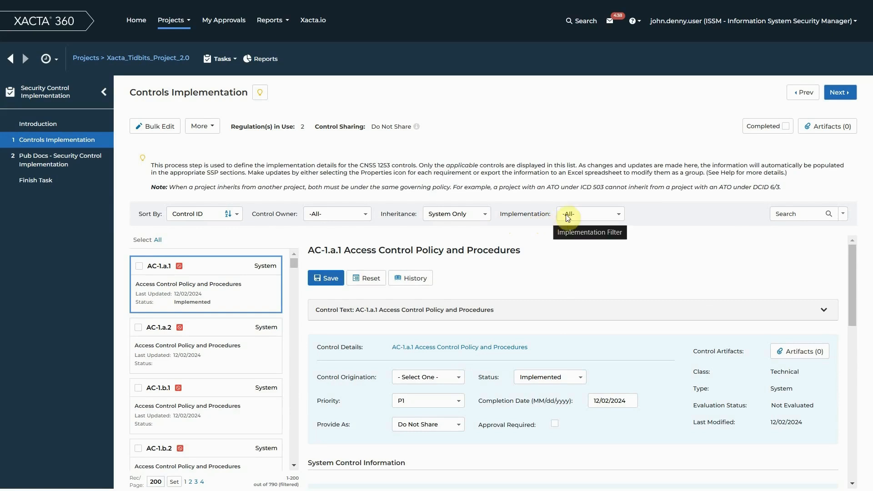
- Check the controls filtered by implementation status Planned and by Implemented, and reset the Implementation filter to All
click(592, 216)
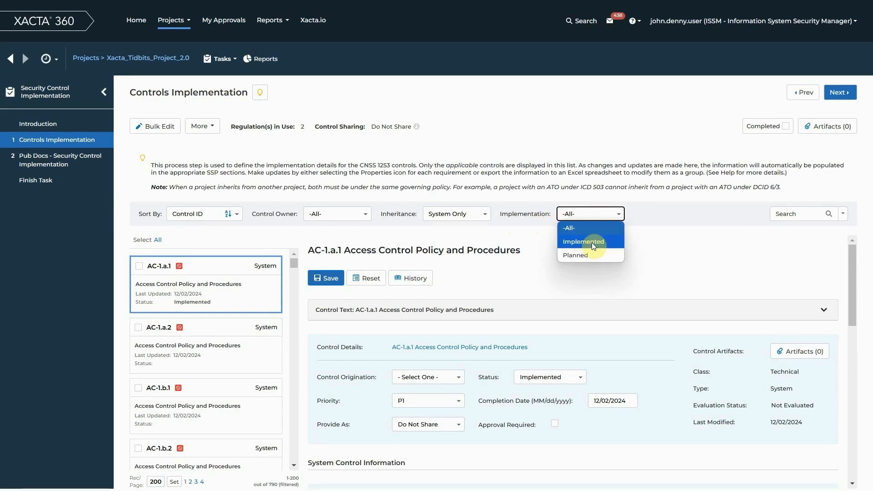
click(611, 257)
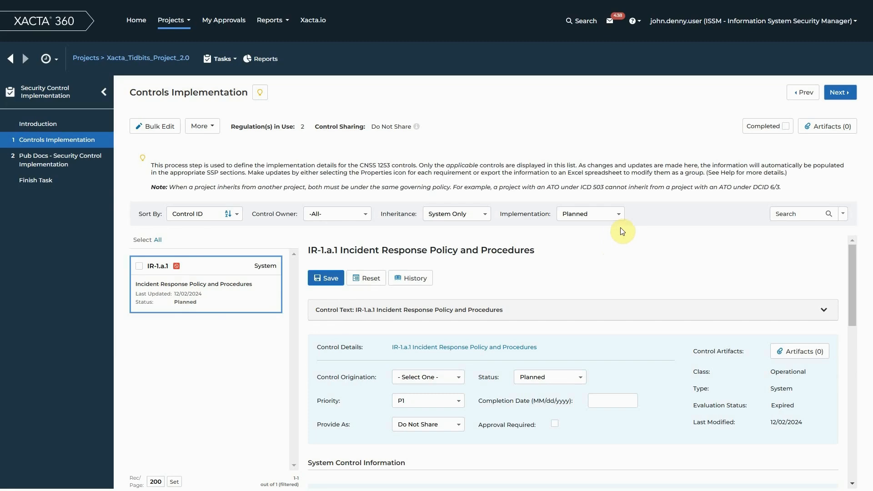
click(621, 215)
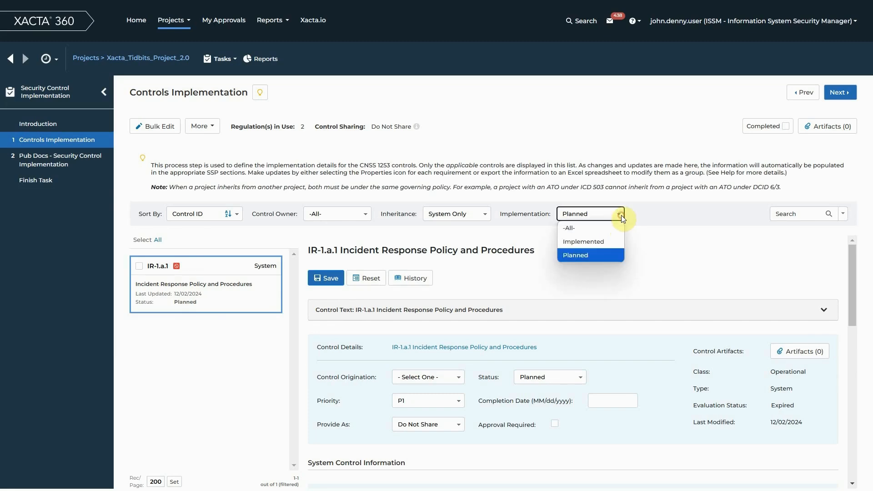
click(618, 241)
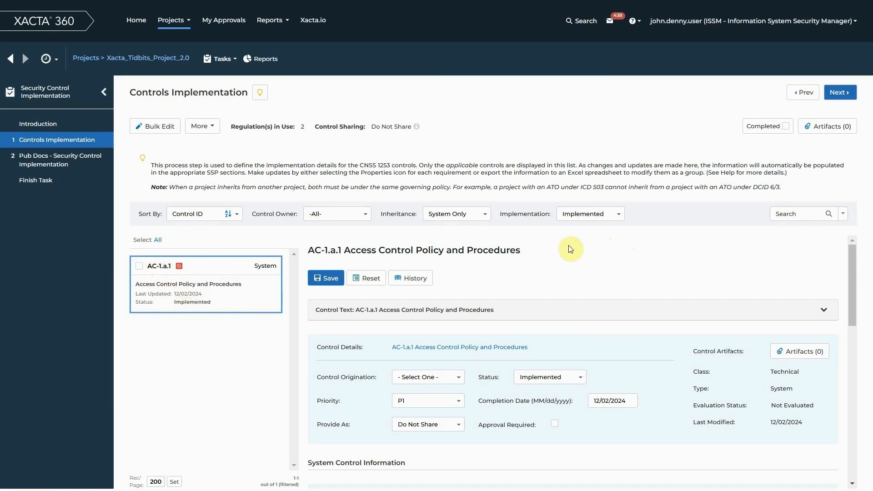
click(618, 215)
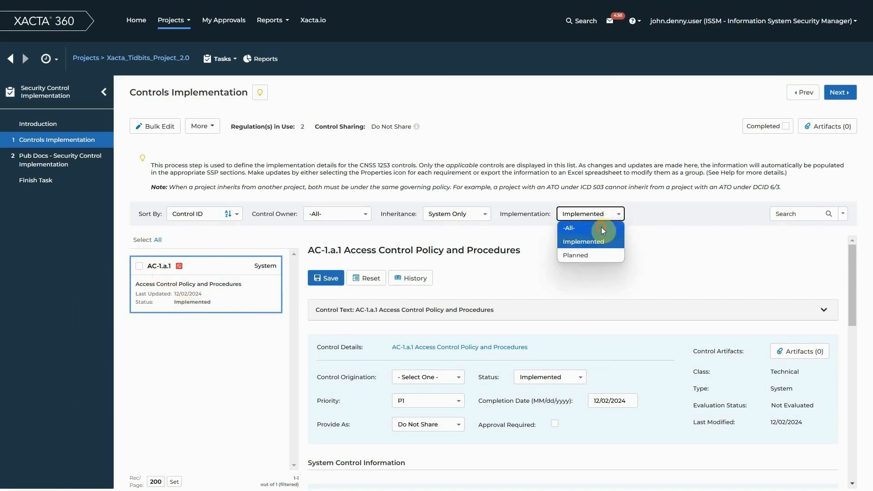
click(601, 227)
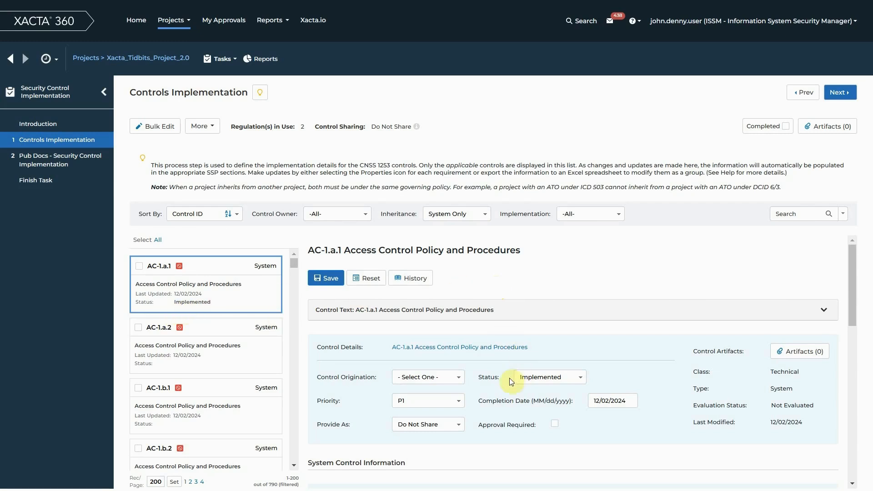
- Review the private implementation text and the change history of control AC-1.a.1
scroll(510, 381, down, 4)
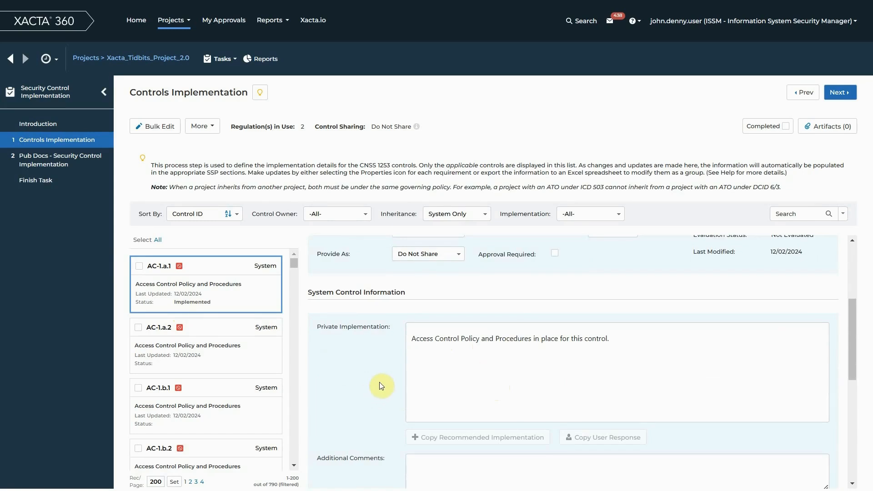
scroll(381, 385, up, 4)
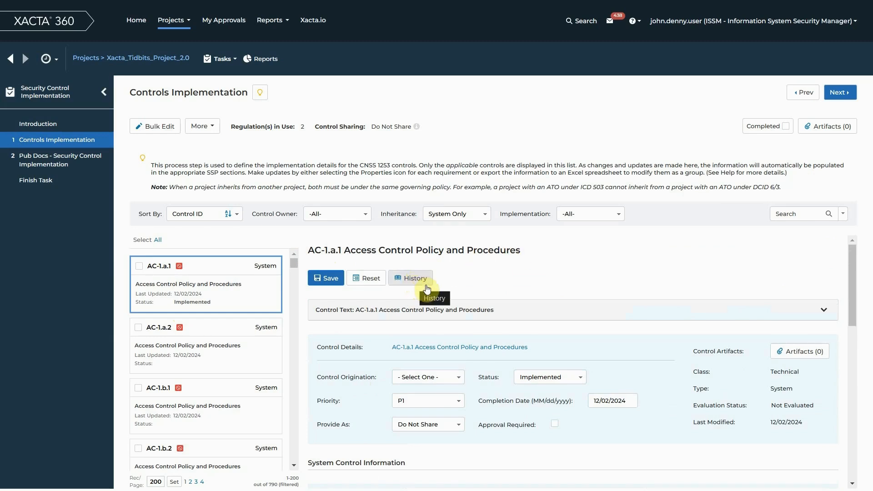
click(427, 288)
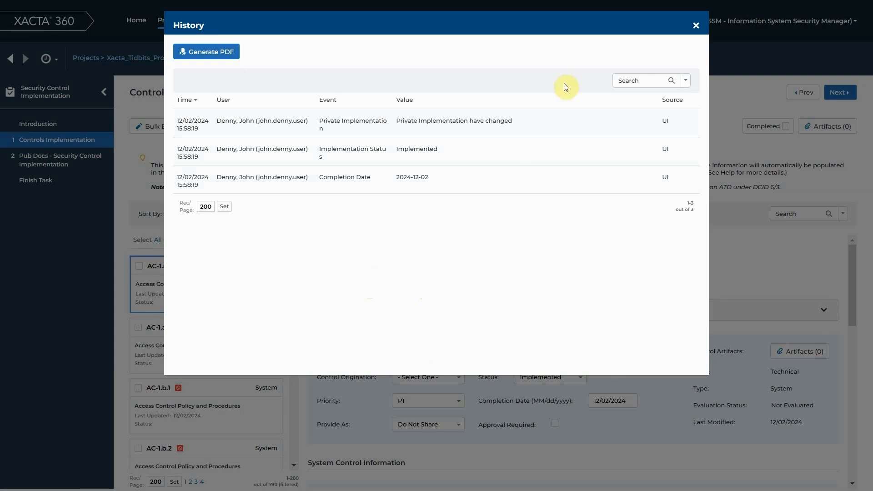
click(695, 26)
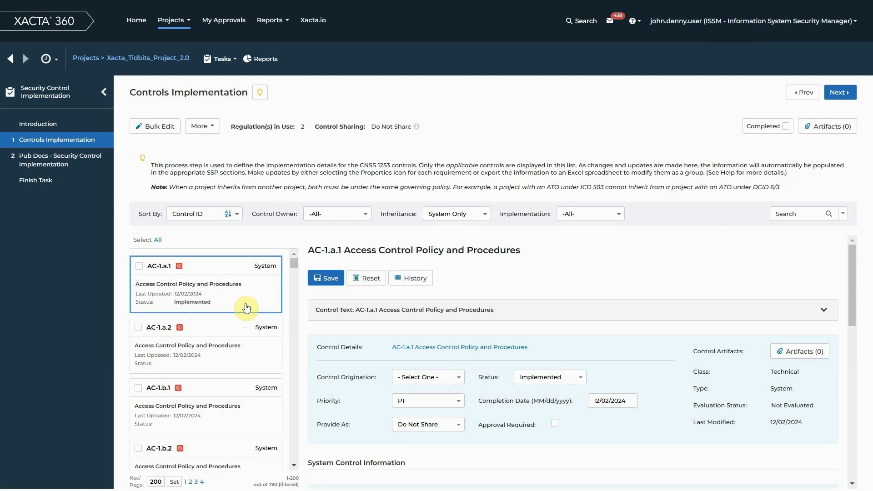
- Find control AC-2 (13) Disable Accounts For High-Risk Individuals in the control list and open its details
scroll(246, 308, down, 10)
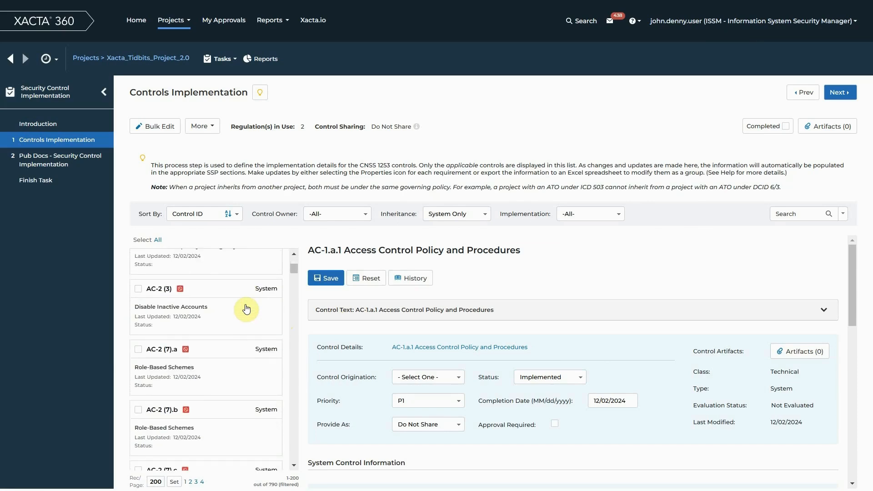
scroll(246, 309, down, 5)
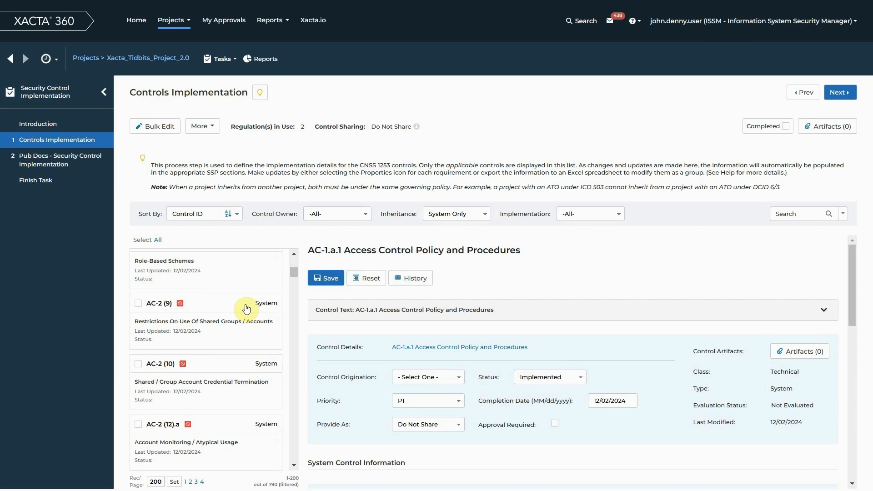
scroll(246, 309, down, 3)
scroll(246, 309, down, 3)
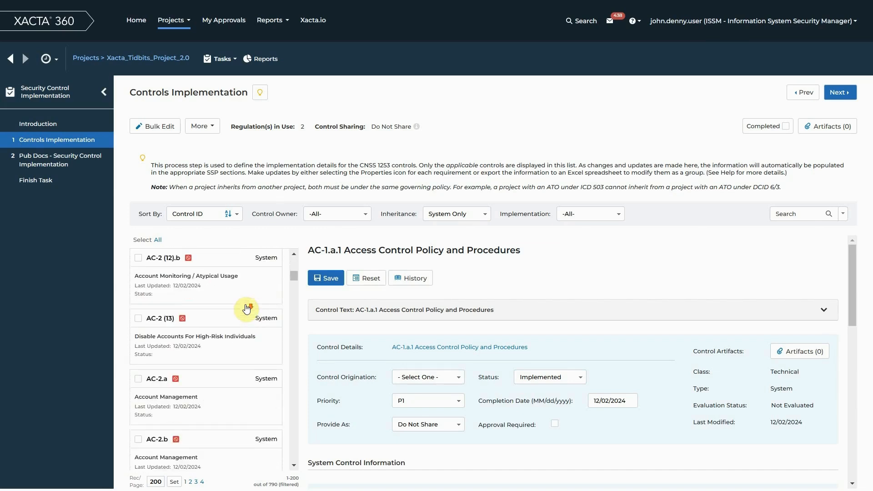
scroll(247, 308, down, 3)
scroll(247, 307, up, 3)
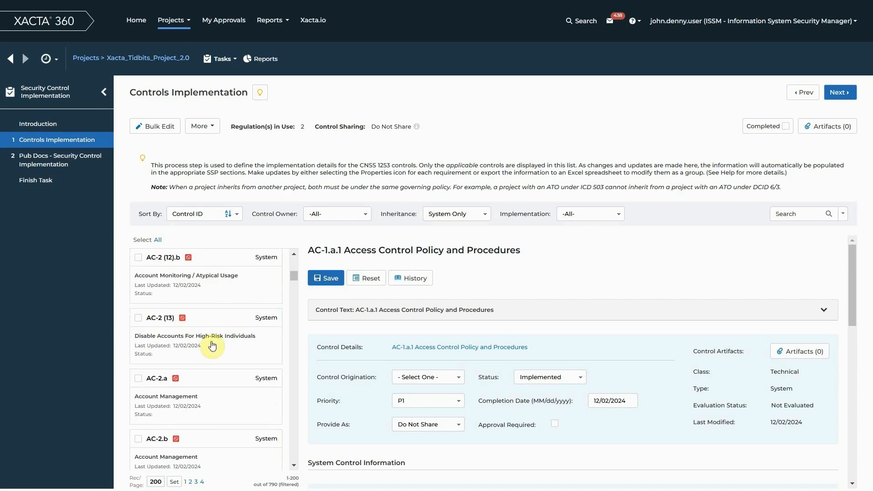
click(211, 345)
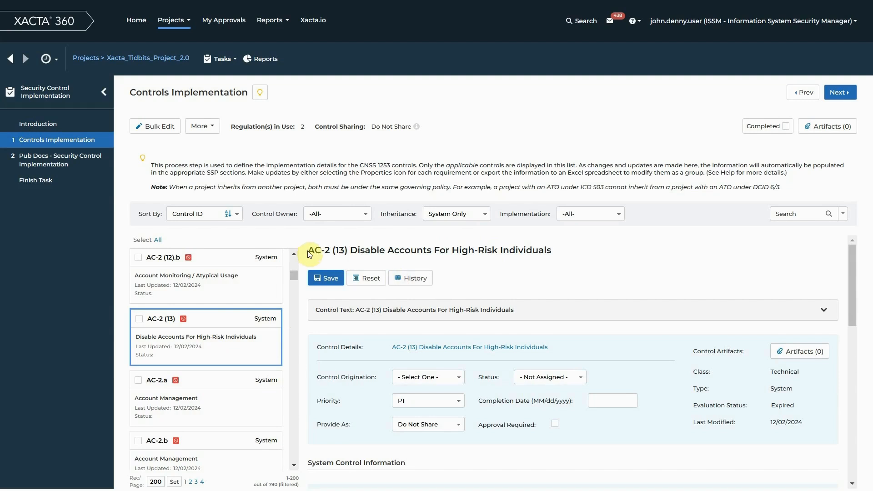
drag(308, 250, 556, 260)
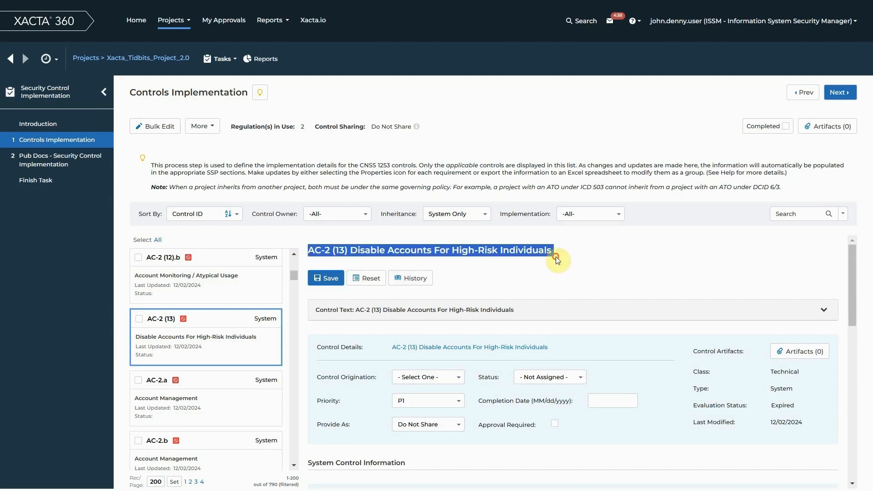
click(537, 286)
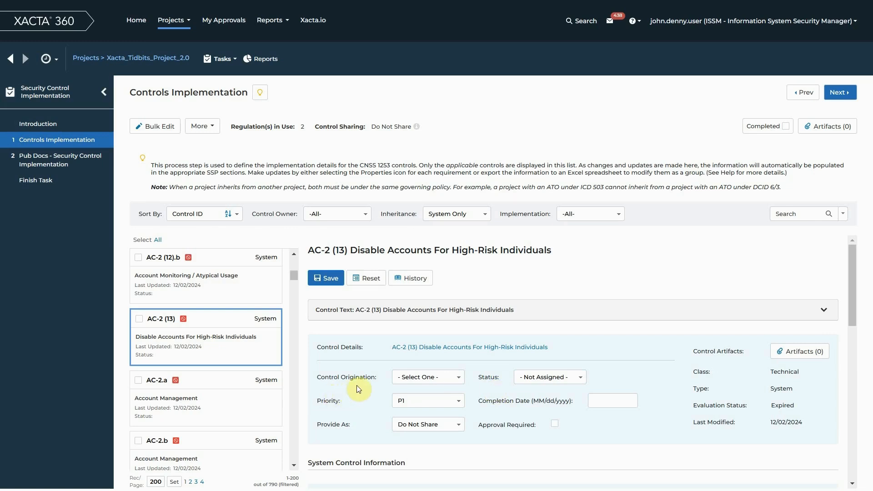
- Enter "Details describing why we cannot put this control in place on this system." as the private implementation of AC-2 (13) and save it
scroll(350, 364, down, 4)
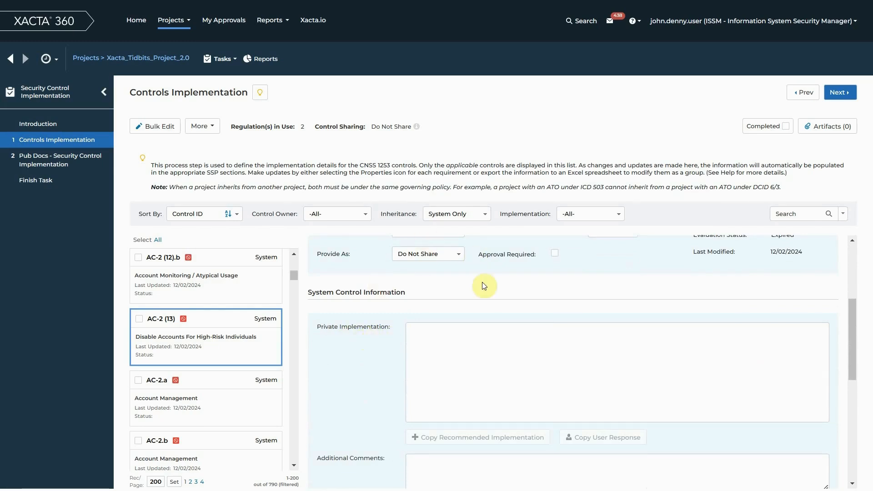
click(442, 342)
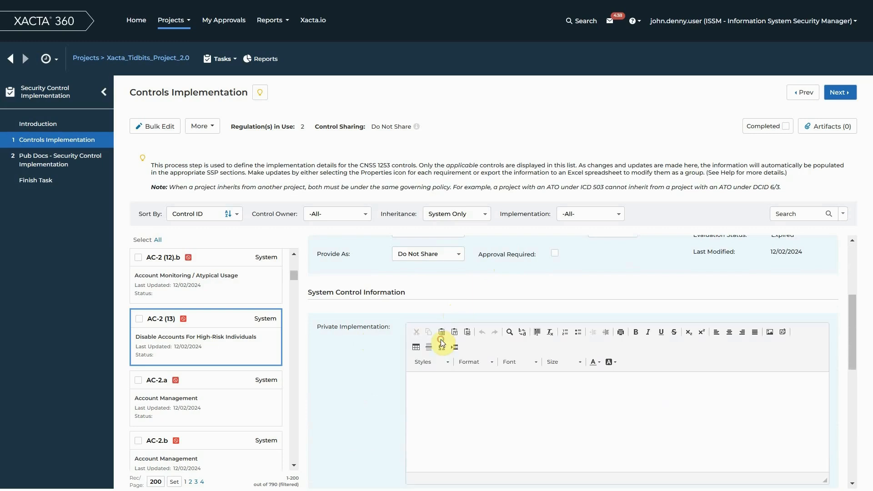
click(441, 393)
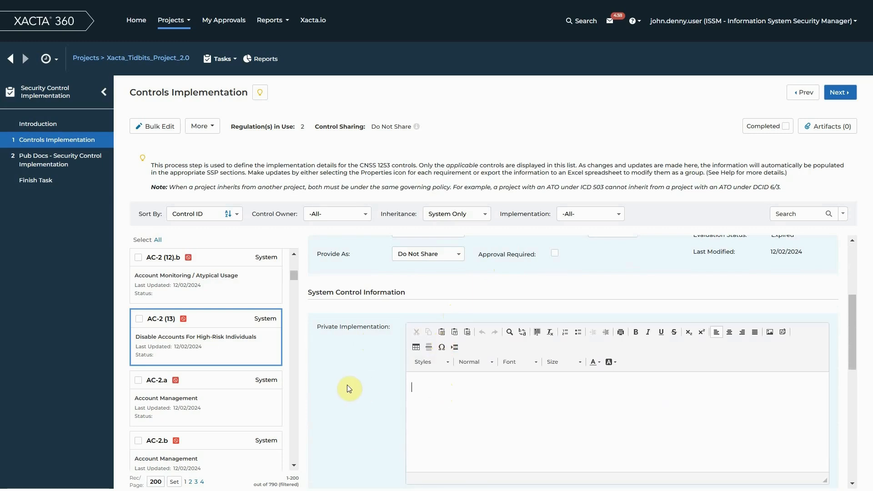
text(Detial)
key(BackSpace)
key(BackSpace)
key(BackSpace)
text(ails describing)
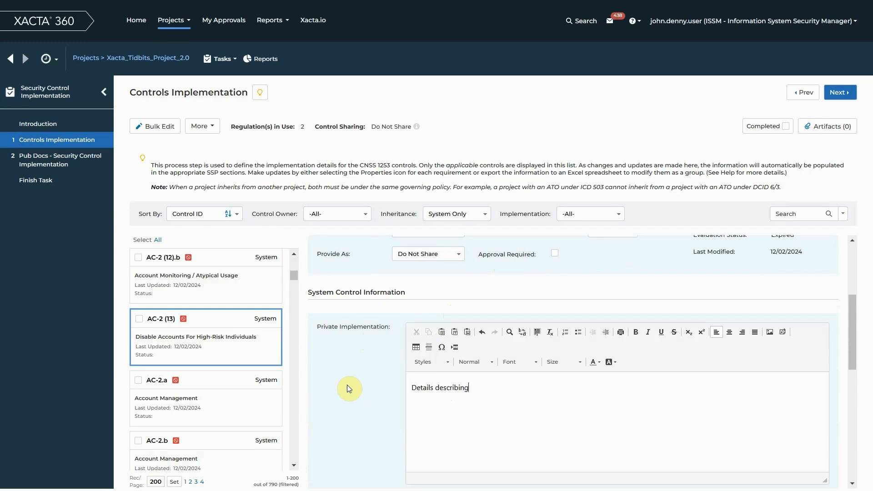
text( why we cannot put this control in pla)
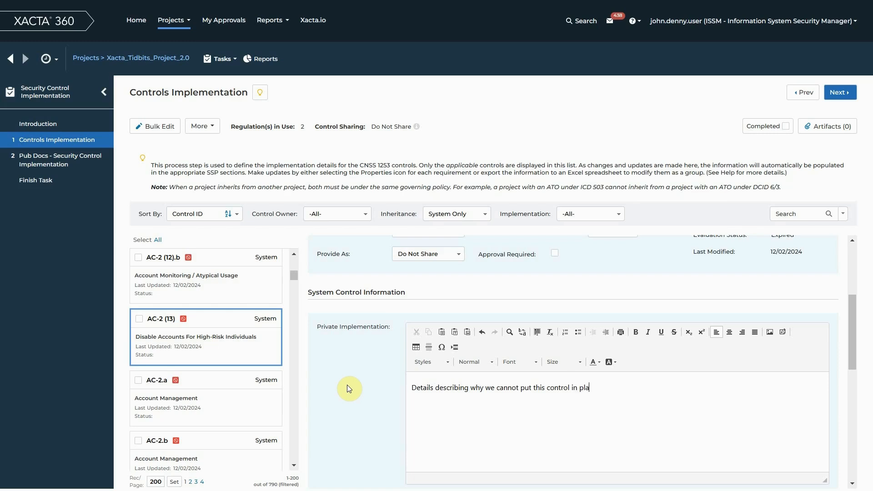
text(ce on this system.)
scroll(359, 381, up, 4)
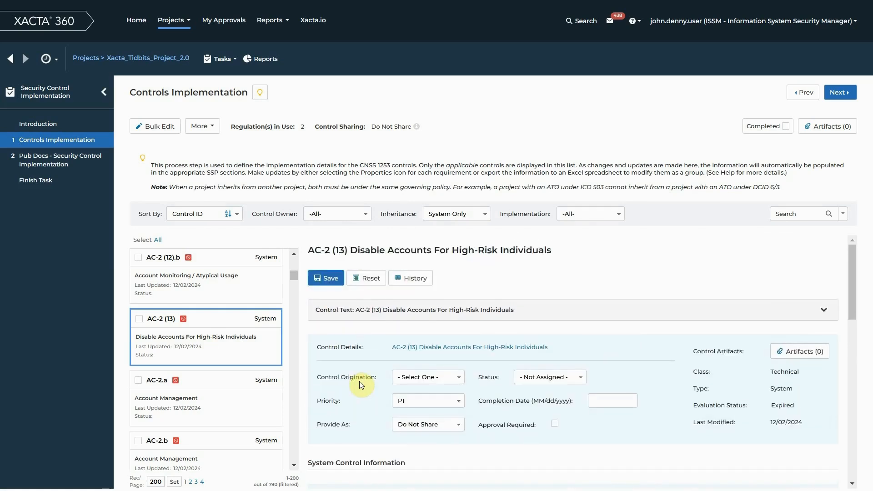
click(329, 279)
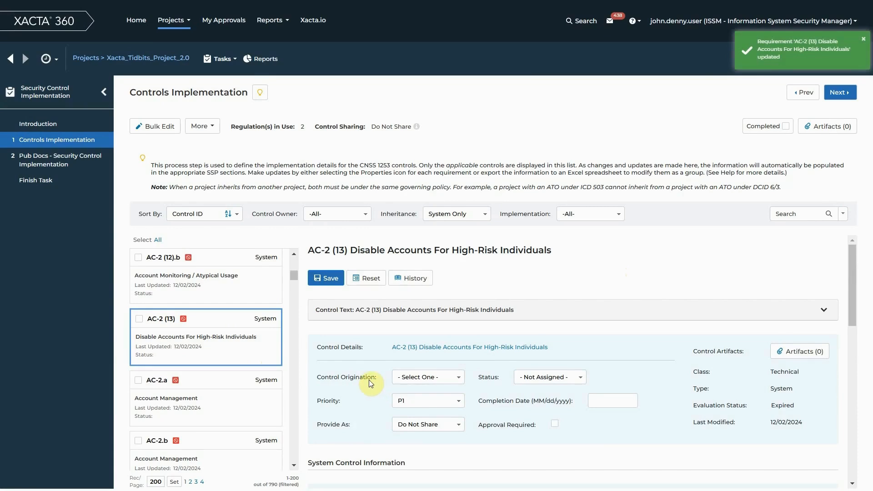
- Return to the start of the control list and open the details of control AC-1.a.1 Access Control Policy and Procedures
drag(293, 274, 294, 260)
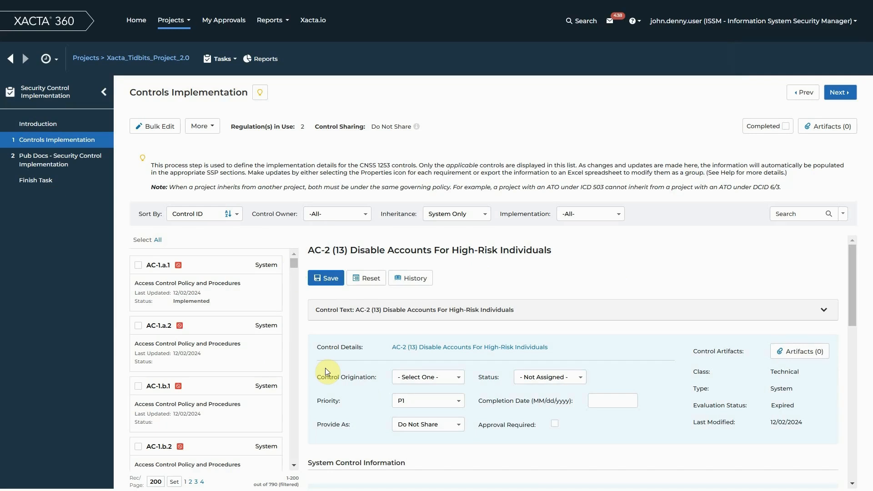
scroll(221, 374, down, 3)
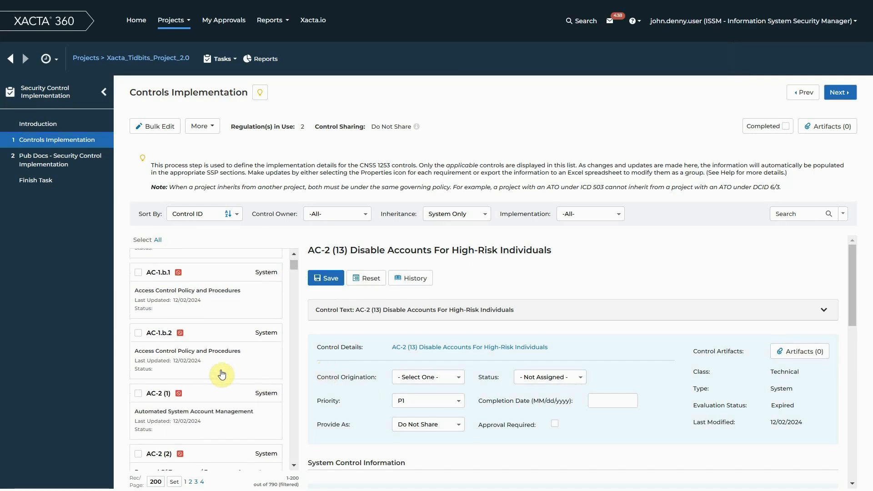
scroll(221, 374, up, 3)
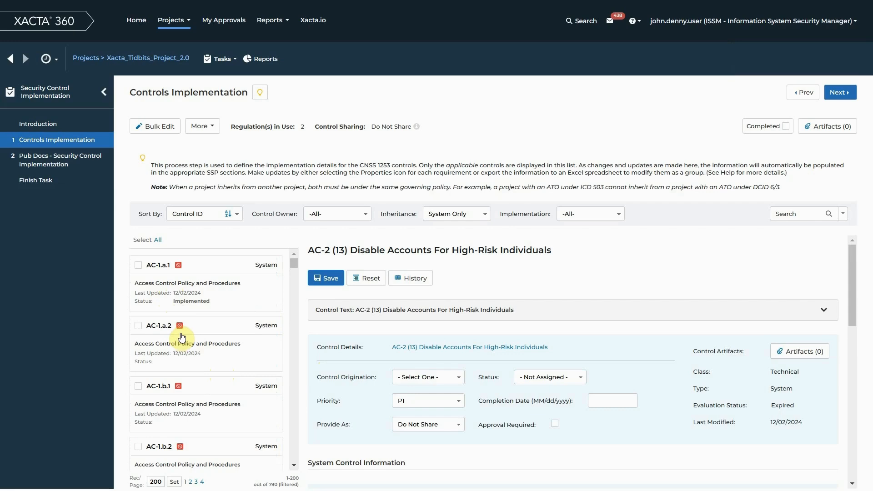
click(210, 280)
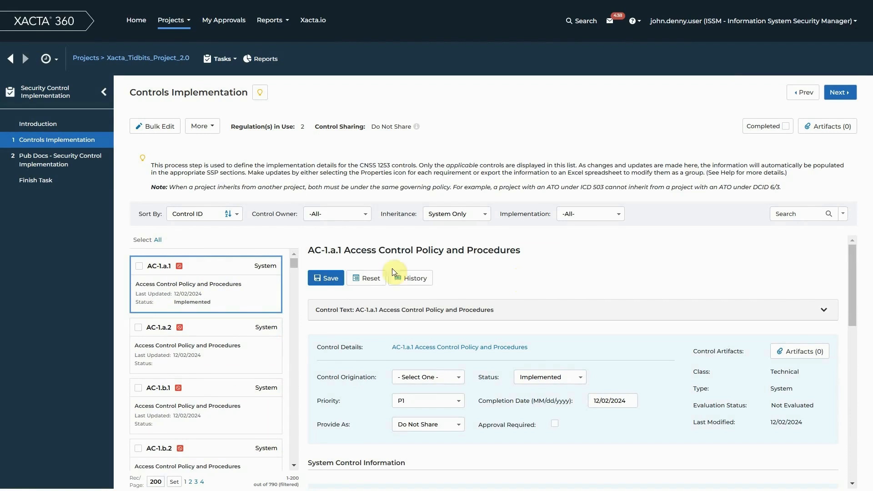
- Copy the whole private implementation text of control AC-1.a.1
scroll(514, 268, down, 2)
scroll(513, 268, down, 2)
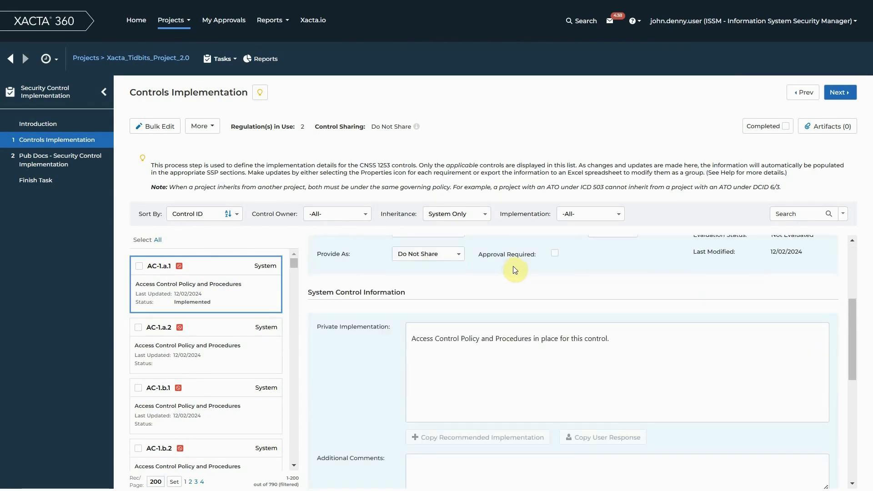
click(612, 338)
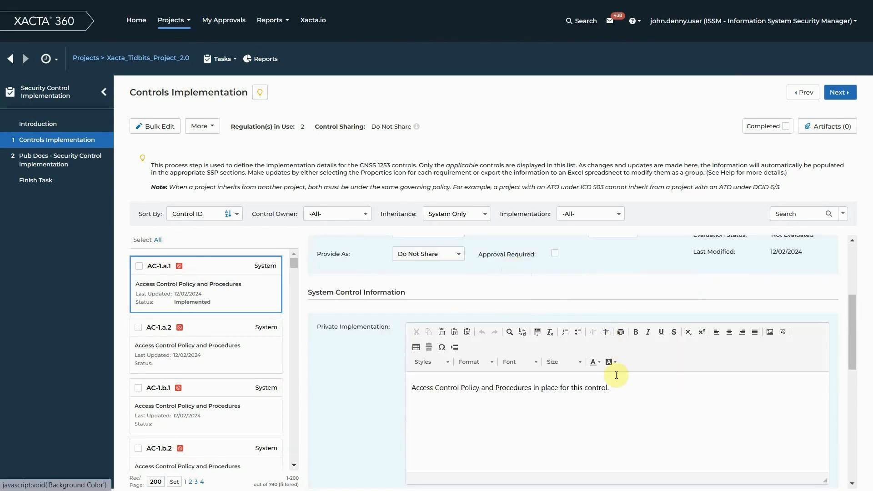
drag(610, 388, 413, 387)
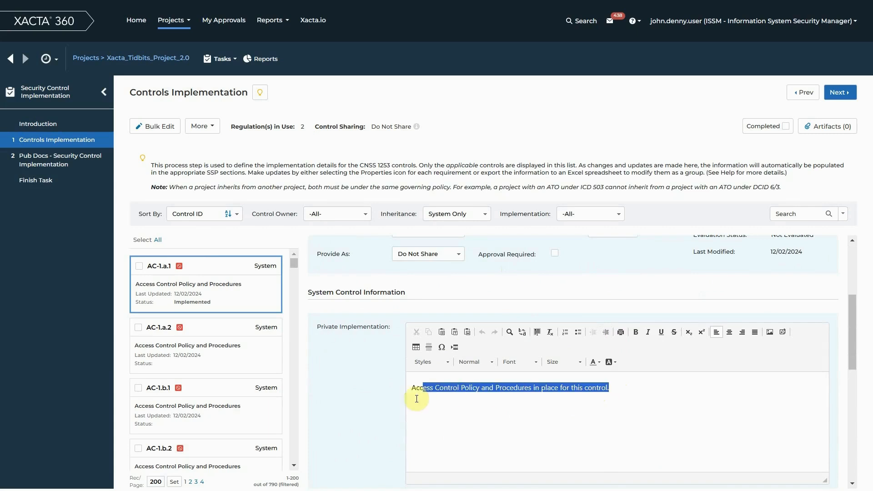
right_click(460, 388)
click(485, 406)
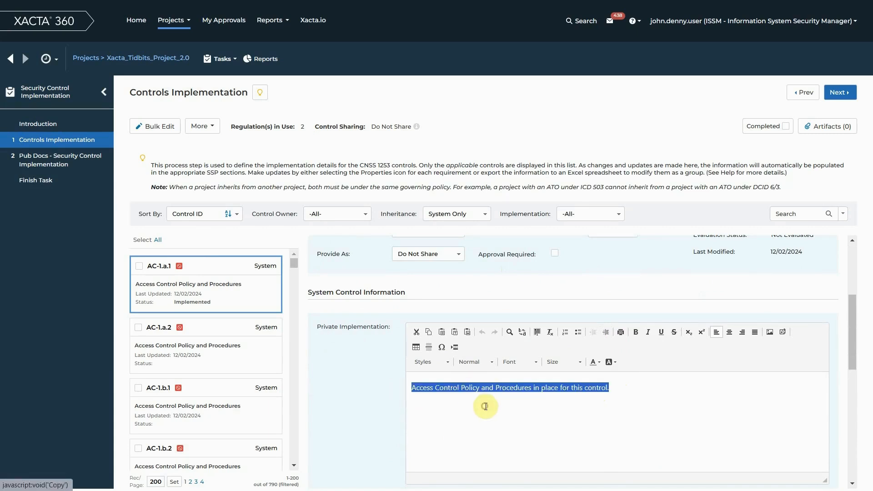
click(331, 407)
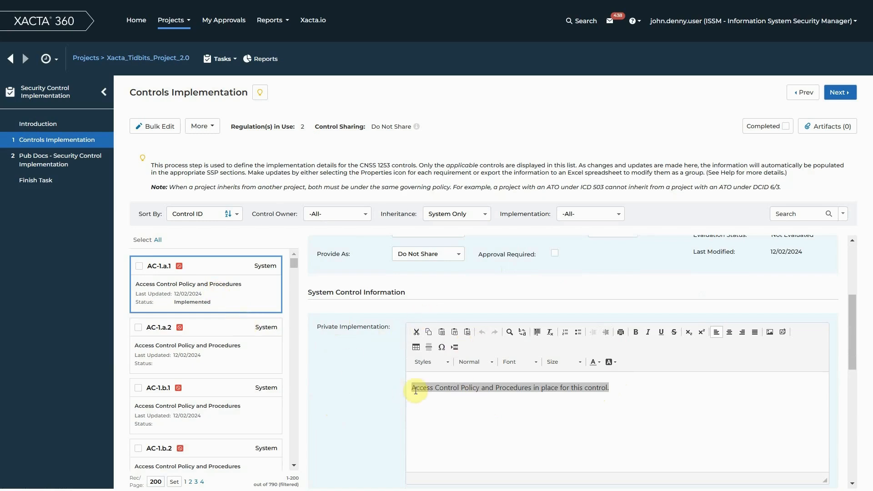
click(619, 396)
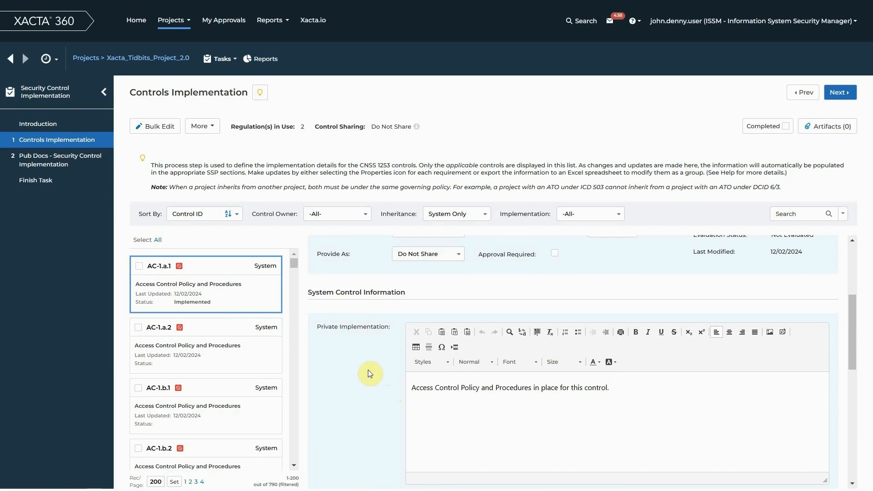
- Mark controls AC-1.a.2, AC-1.b.1 and AC-1.b.2 in the control list for a joint edit
scroll(366, 346, up, 5)
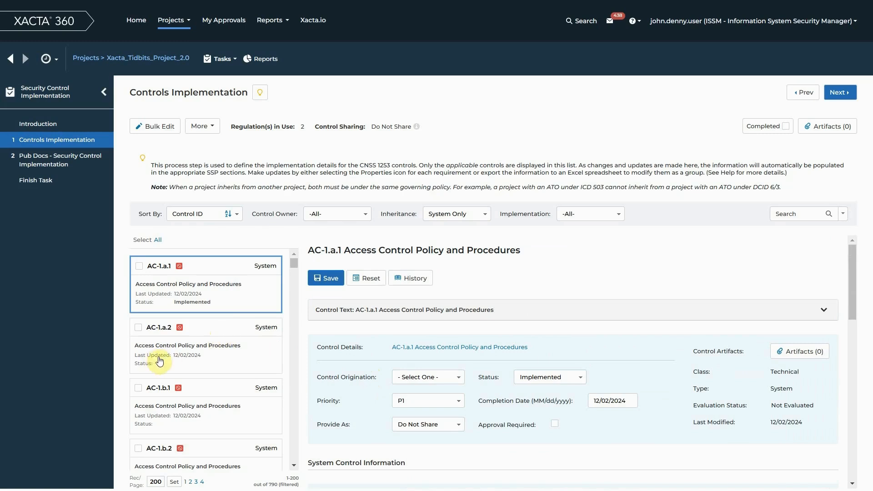
scroll(227, 358, down, 3)
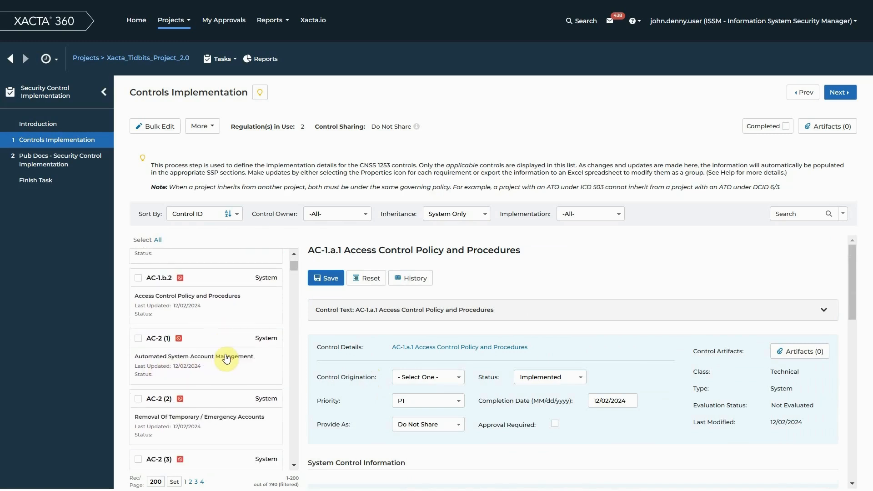
scroll(226, 357, up, 3)
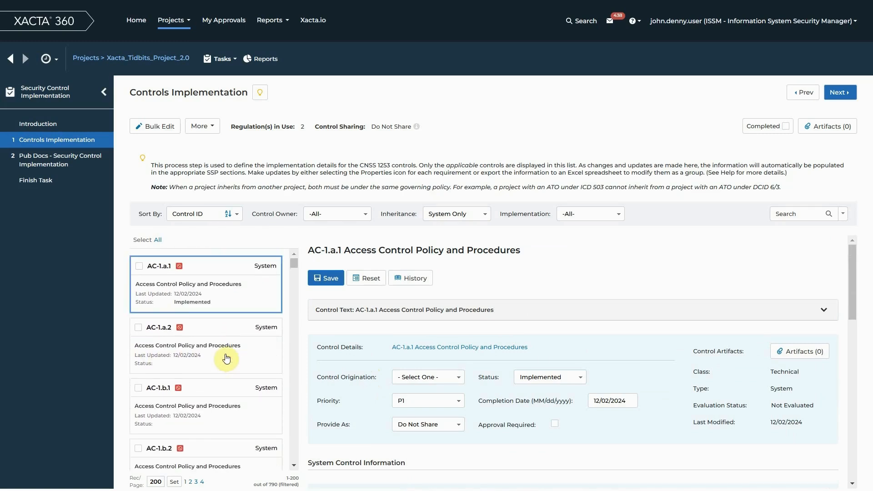
click(139, 327)
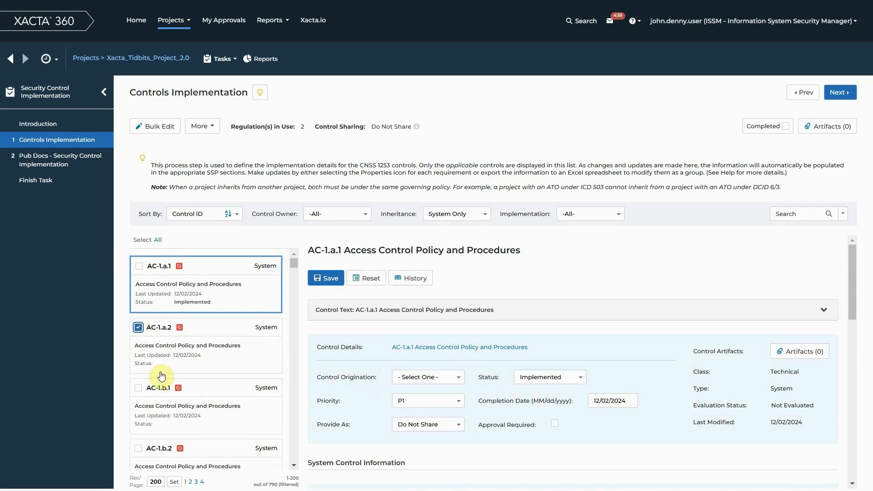
click(137, 389)
scroll(154, 380, down, 1)
click(138, 391)
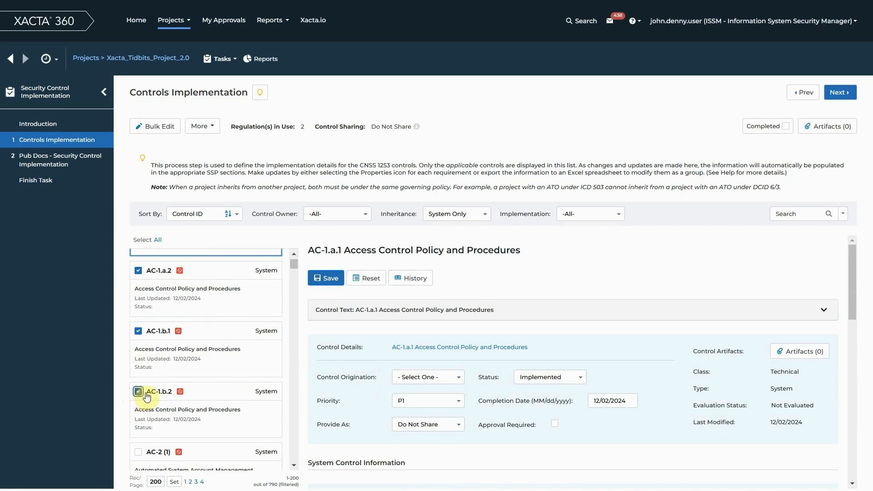
scroll(257, 381, up, 2)
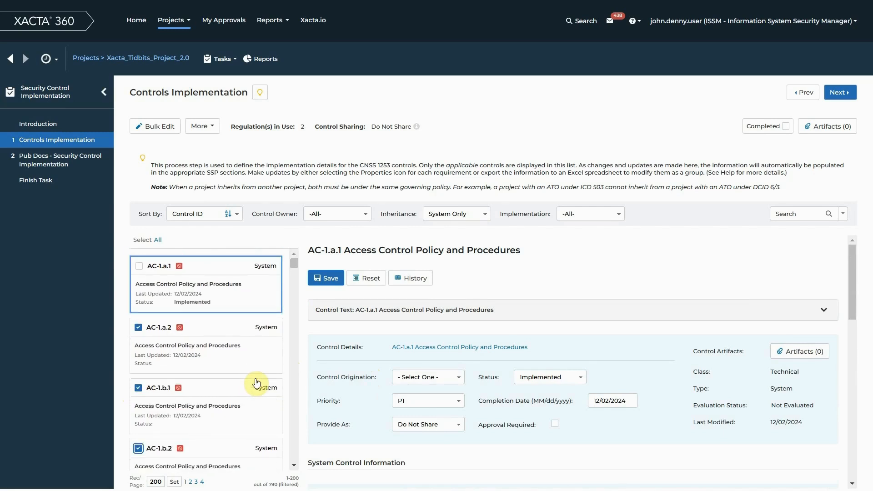
scroll(228, 371, down, 2)
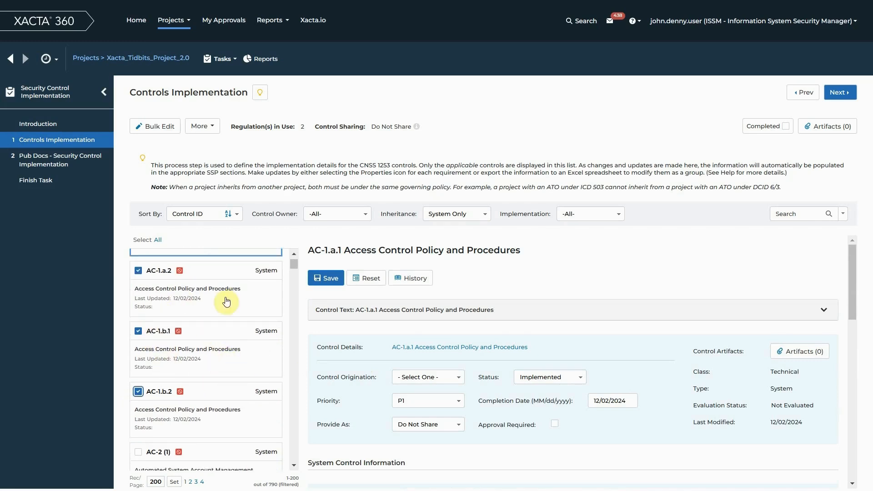
- Start a bulk edit of the marked controls with status Implemented and completion date 12/02/2024
click(161, 129)
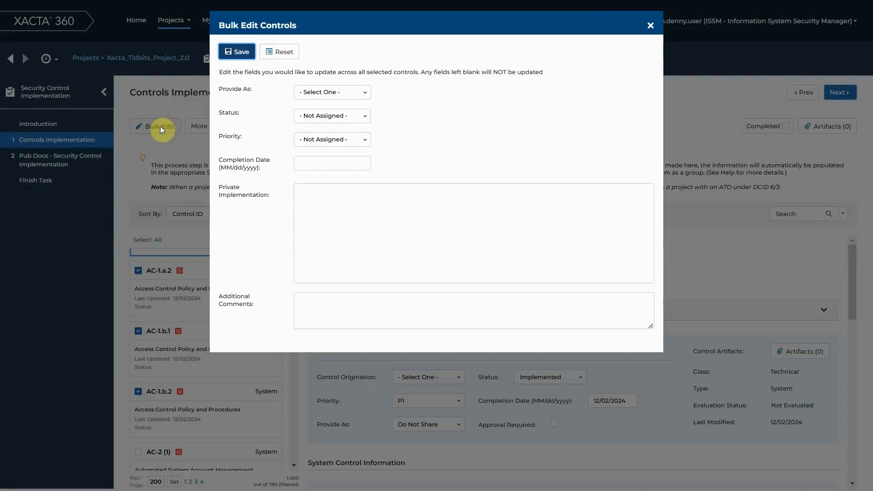
click(337, 116)
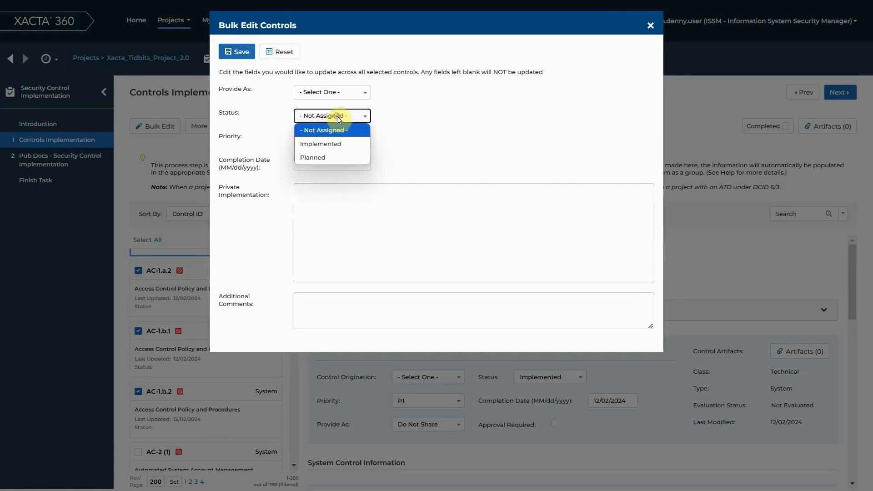
click(324, 143)
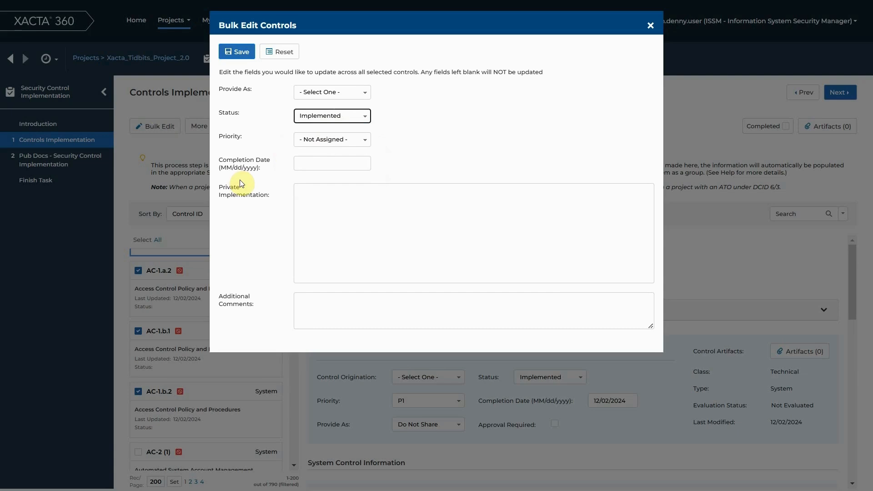
click(303, 163)
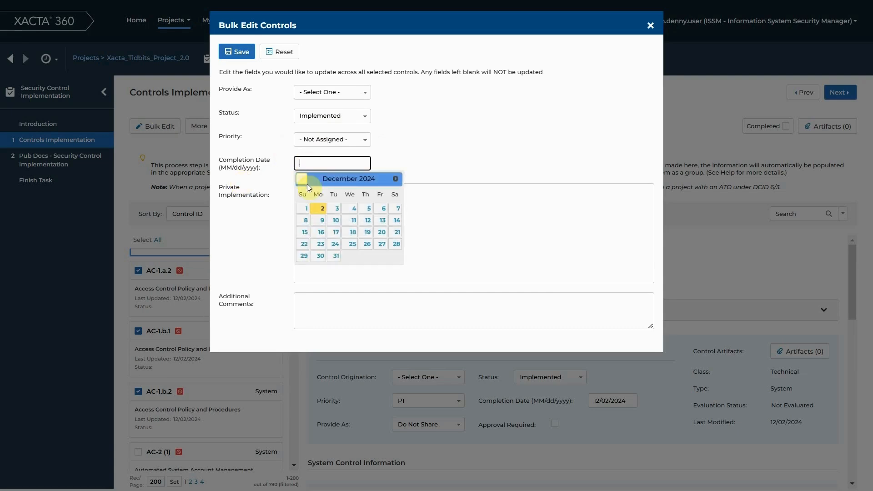
click(323, 214)
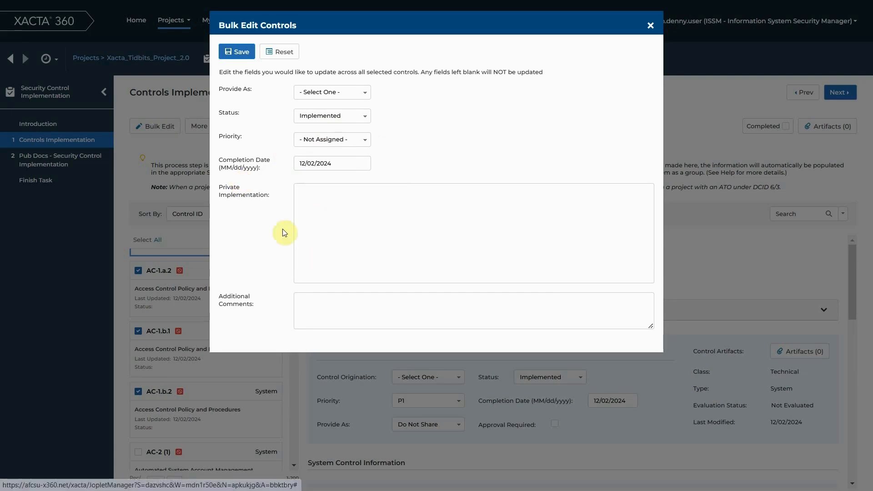
- Paste the copied text "Access Control Policy and Procedures in place for this control." as the private implementation in the bulk edit
click(325, 228)
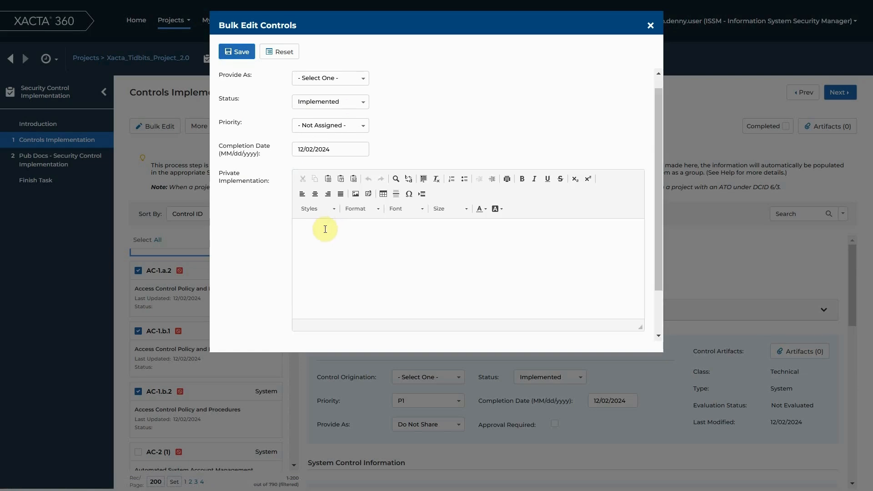
right_click(325, 228)
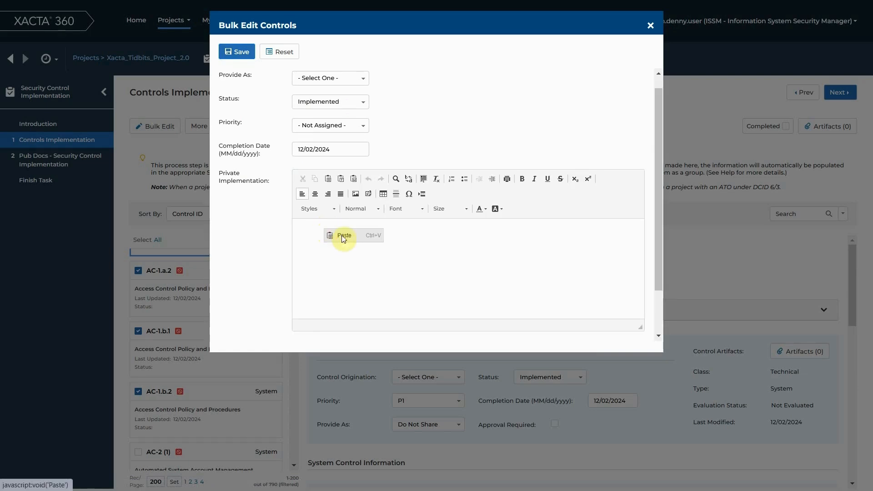
click(340, 236)
click(336, 238)
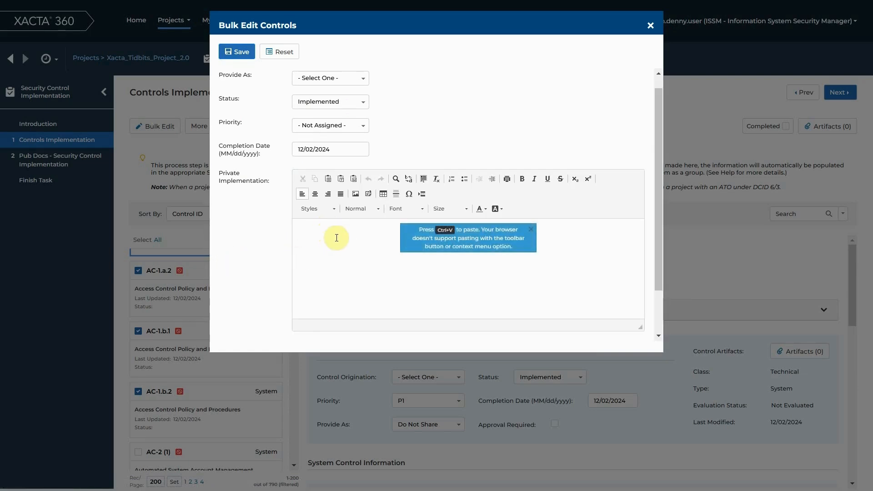
key(ctrl+v)
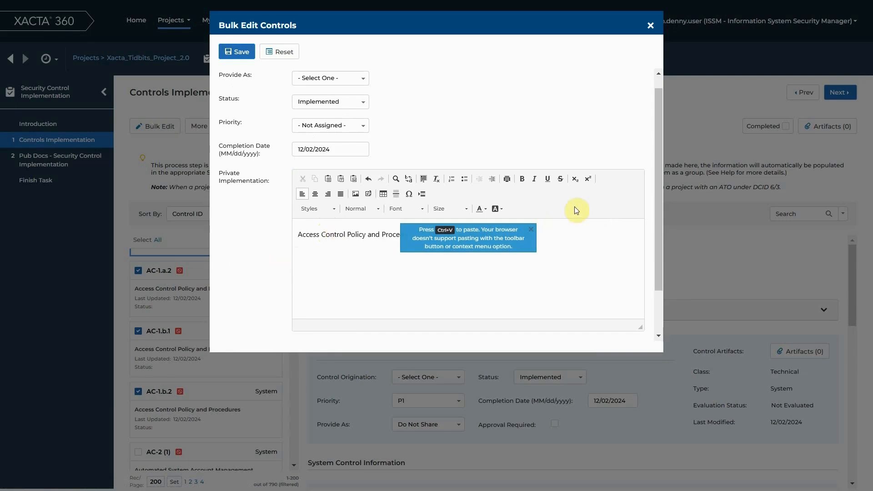
click(530, 230)
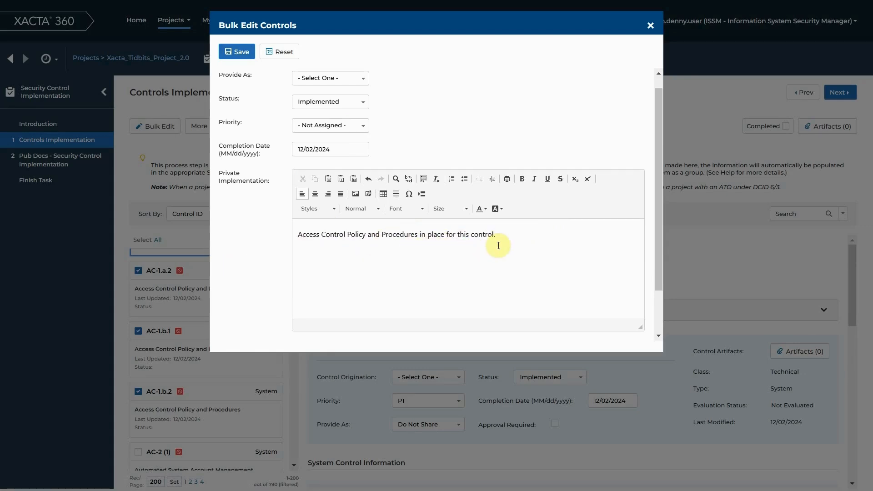
- Review the bulk edit fields, then save the bulk changes and confirm the update of the selected records
scroll(623, 251, down, 2)
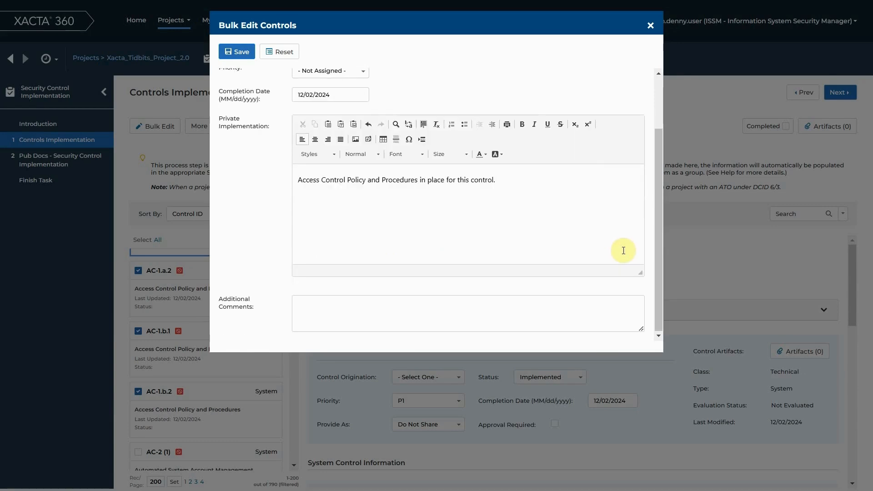
scroll(623, 250, up, 2)
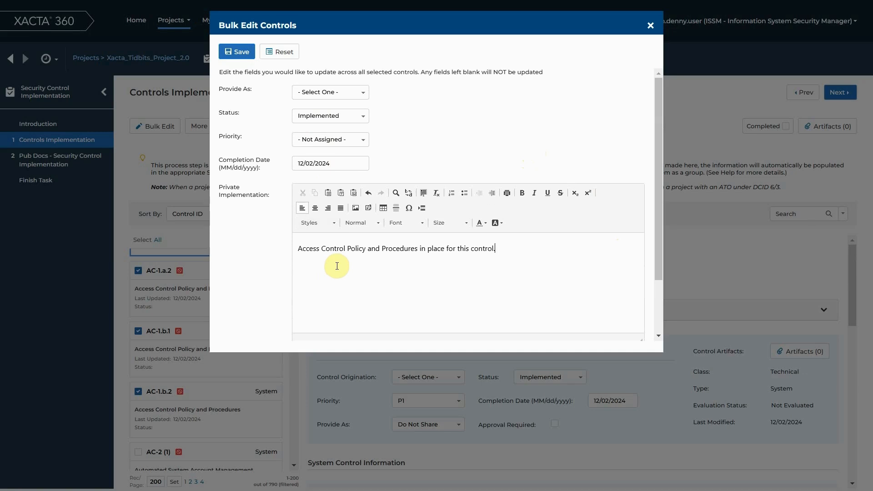
click(234, 55)
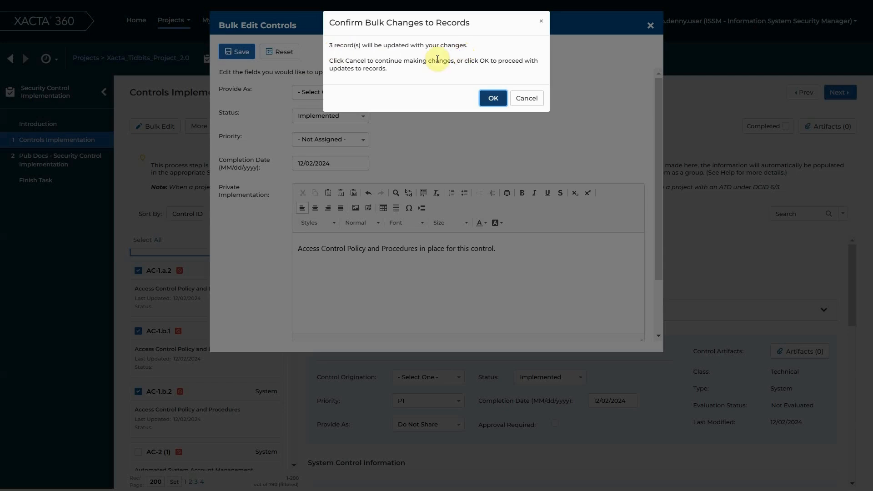
click(492, 98)
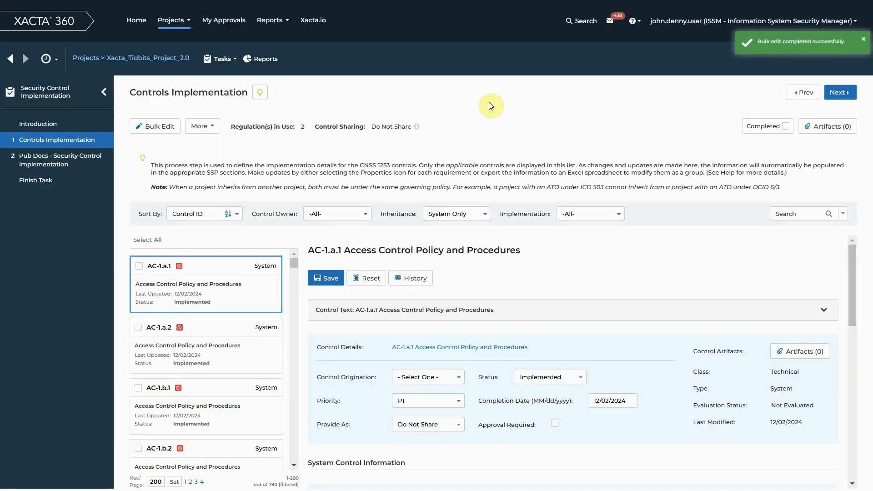
- Check the statuses of the bulk-edited controls in the list and open the details of AC-1.a.2
scroll(231, 288, down, 1)
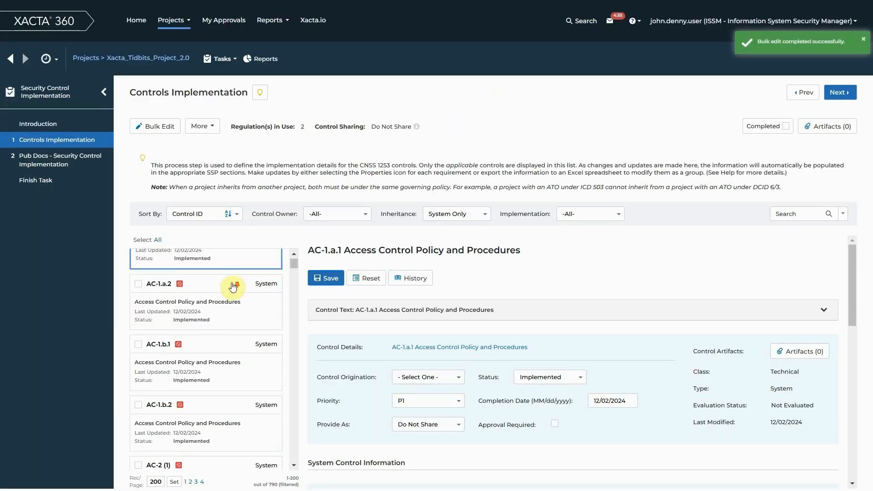
scroll(230, 333, up, 1)
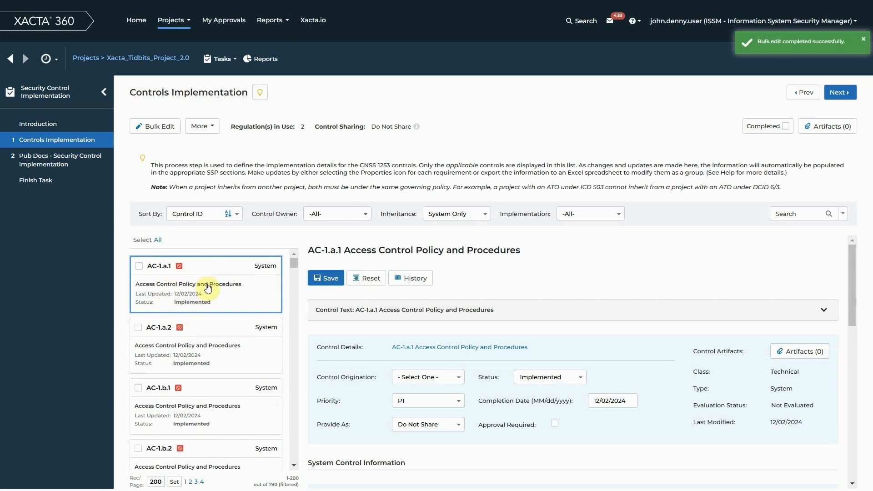
scroll(208, 288, down, 1)
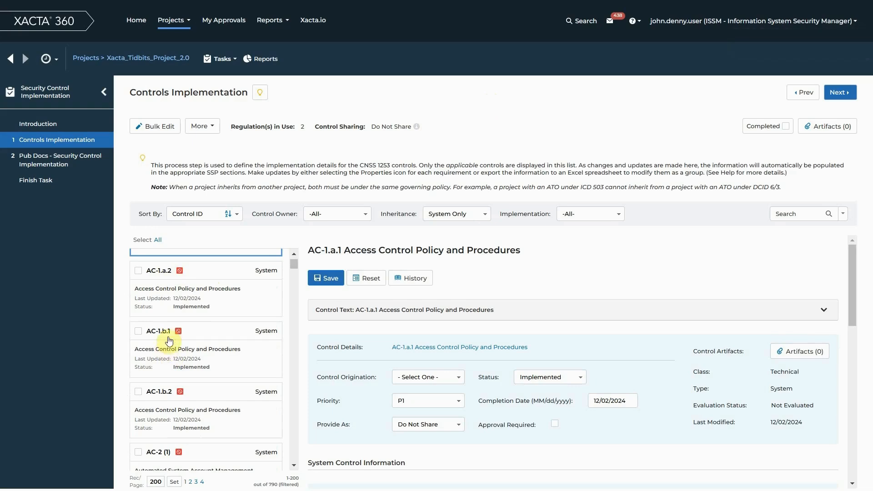
click(223, 296)
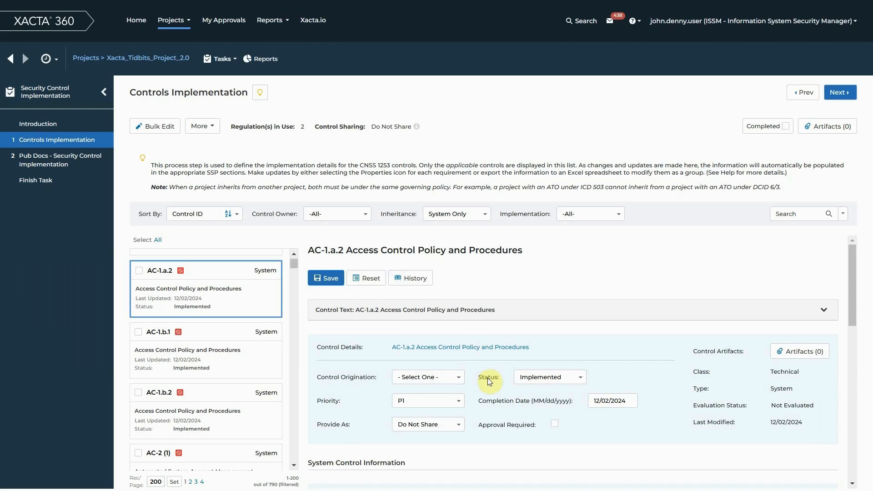
- Review the status, completion date and private implementation of AC-1.a.2, AC-1.b.1 and AC-1.b.2, then reopen the details of AC-1.a.1
scroll(487, 377, down, 3)
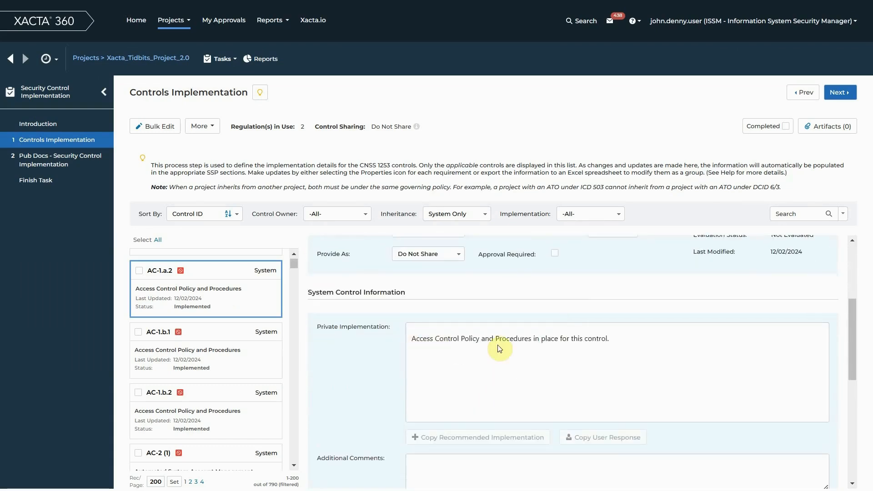
scroll(500, 349, up, 2)
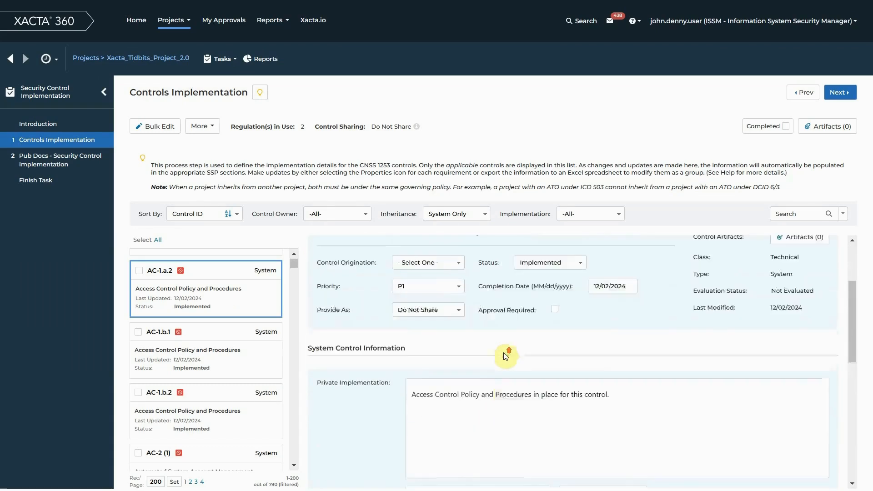
click(214, 355)
scroll(502, 327, down, 1)
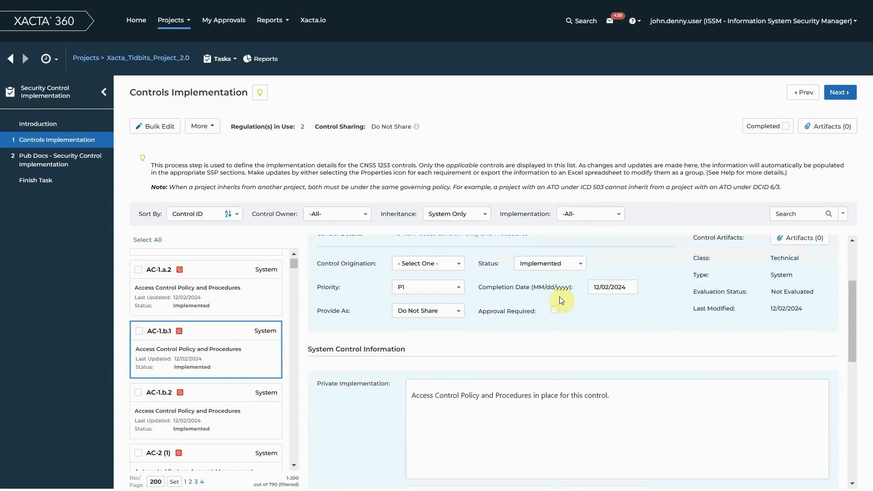
click(191, 411)
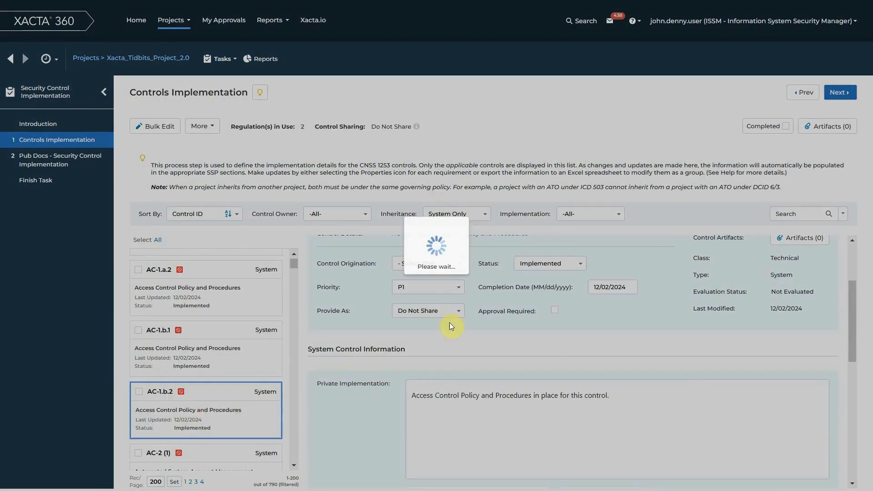
scroll(498, 308, up, 3)
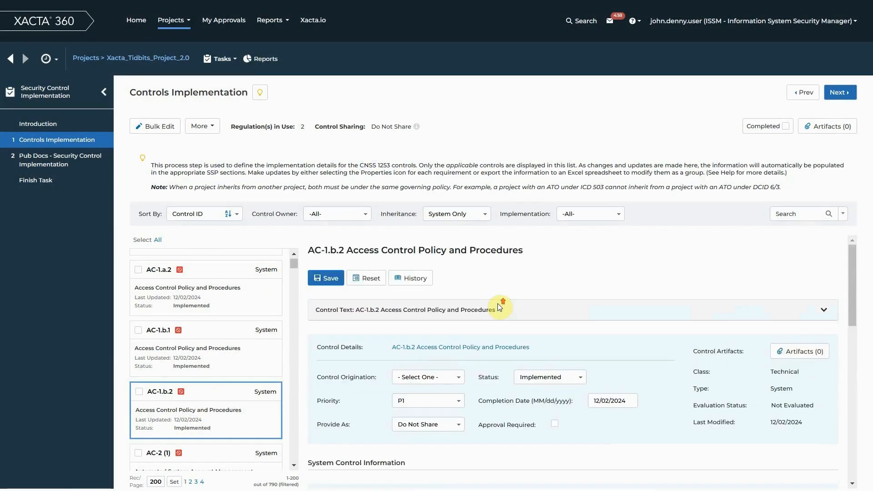
scroll(496, 327, down, 3)
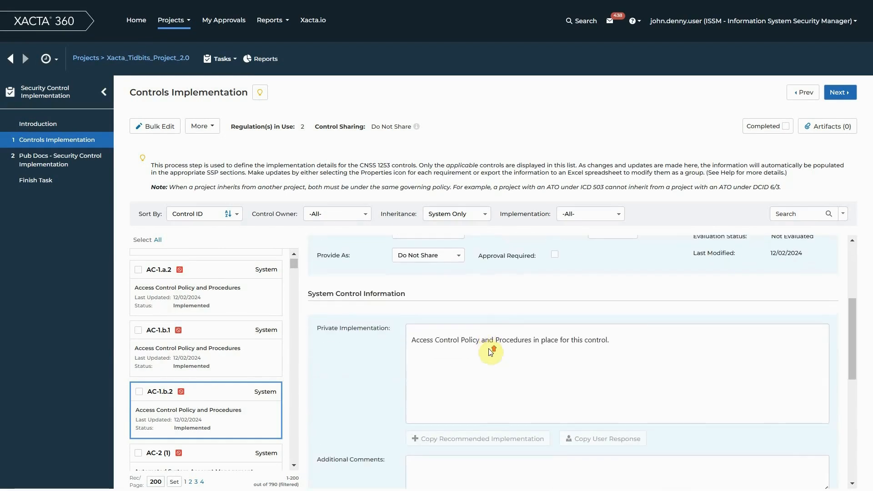
scroll(490, 351, up, 3)
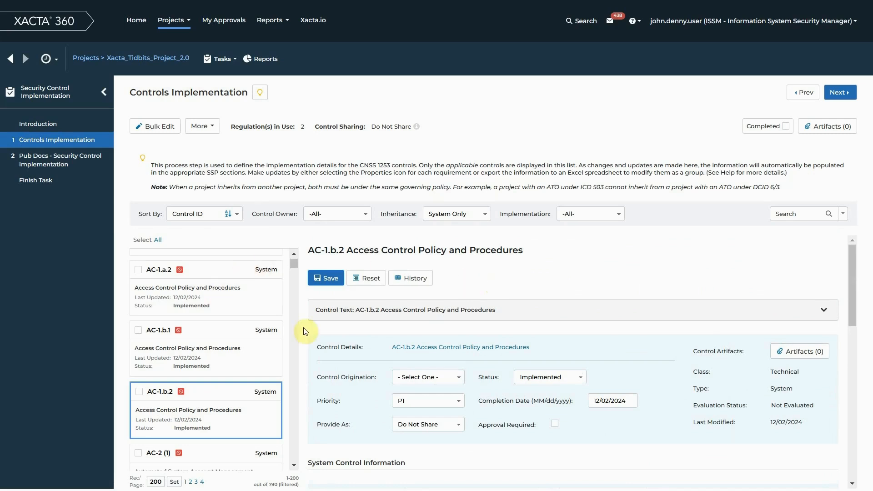
scroll(252, 334, up, 1)
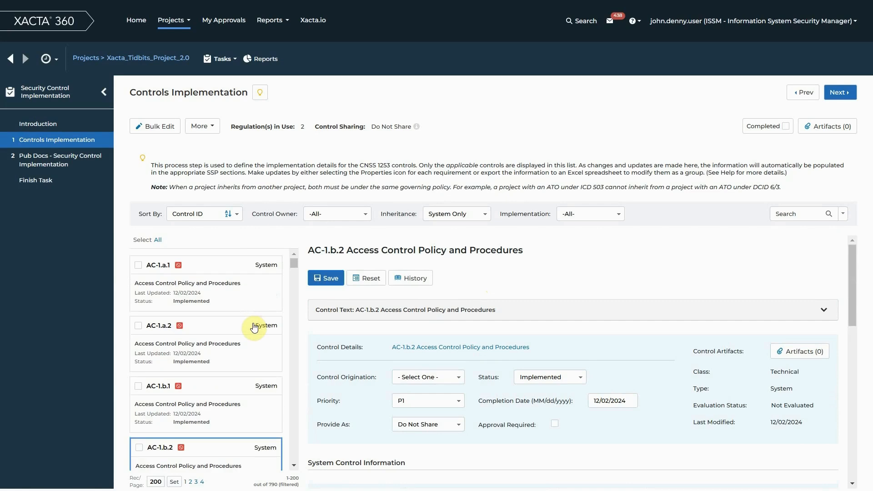
click(218, 272)
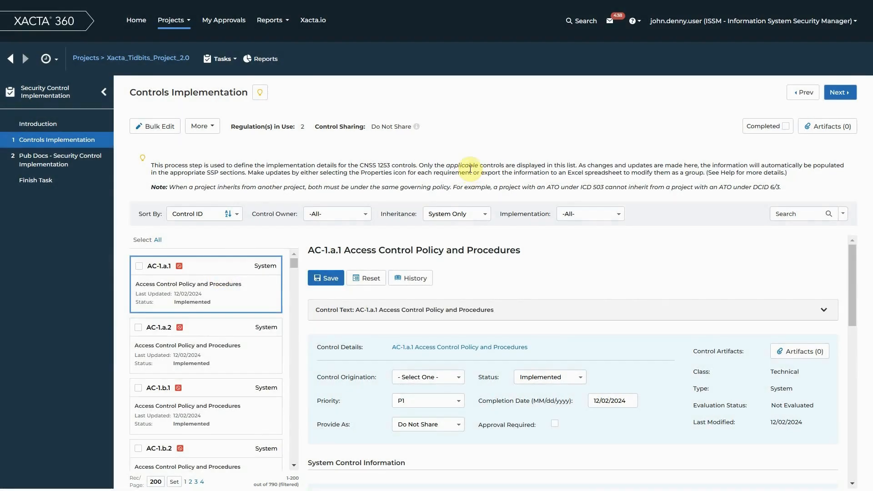